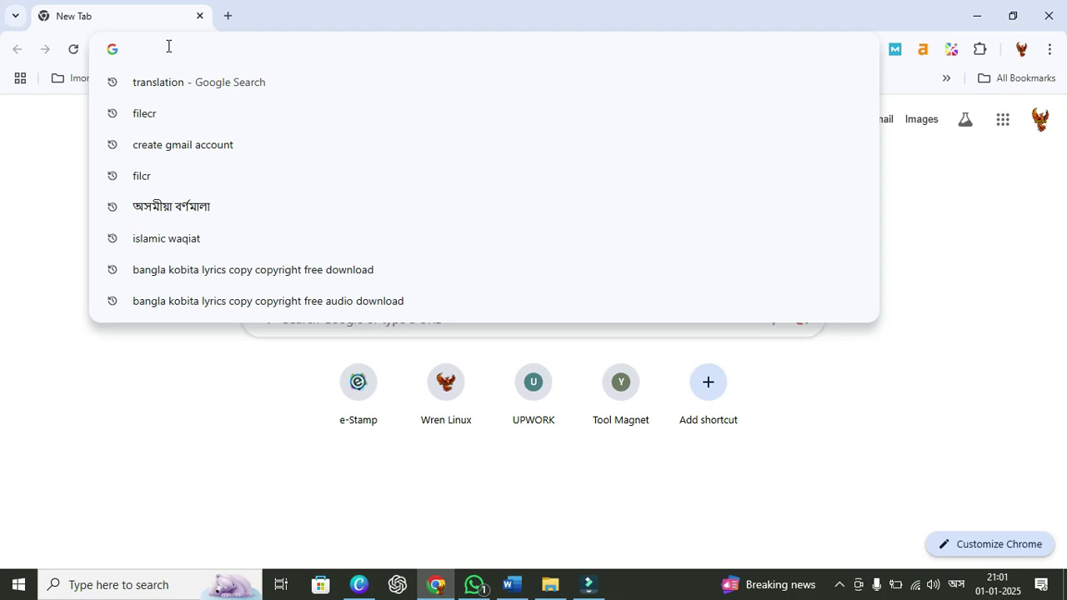
{"action": "type", "text": "গেল্"}
{"action": "type", "text": "দ"}
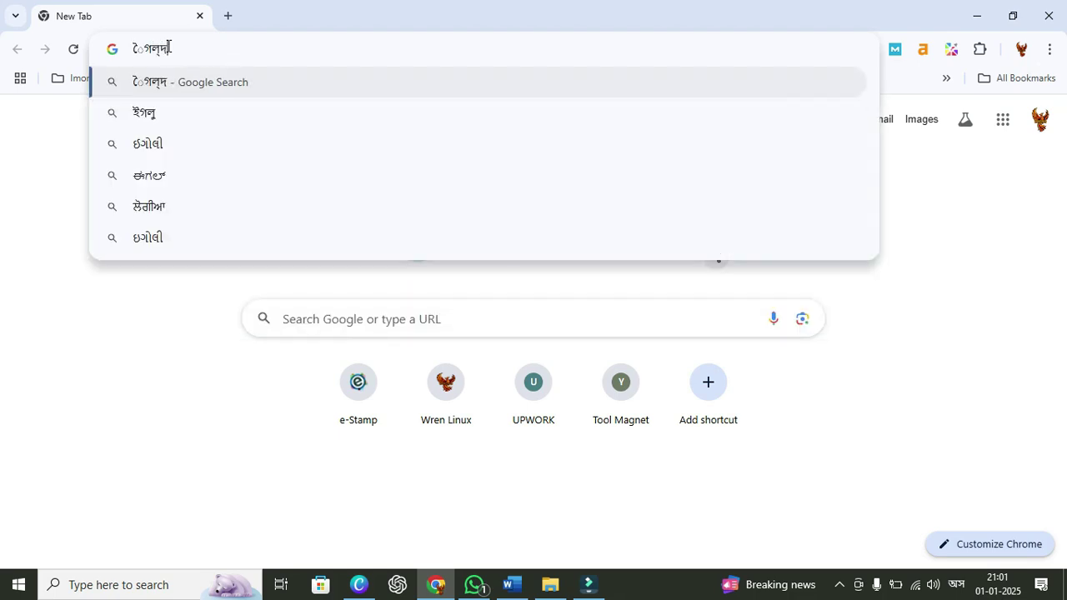
{"action": "key", "text": "BackSpace"}
{"action": "key", "text": "BackSpace"}
{"action": "key", "text": "BackSpace"}
{"action": "key", "text": "BackSpace"}
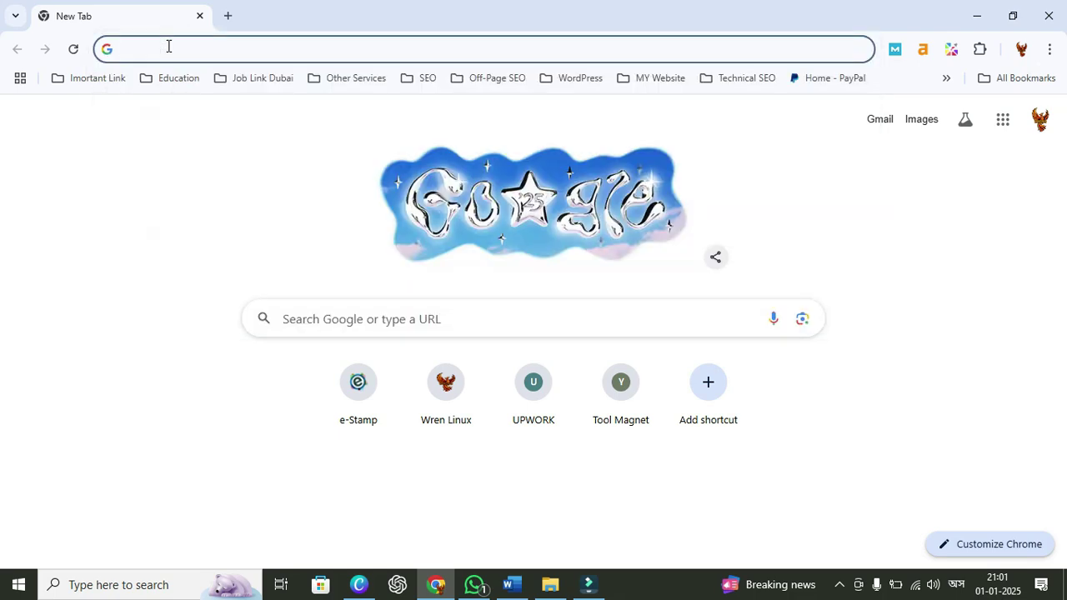
Step: Switch the keyboard input to English and search Google for windows 11 pro download
{"action": "key", "text": "alt+shift"}
{"action": "type", "text": "wind"}
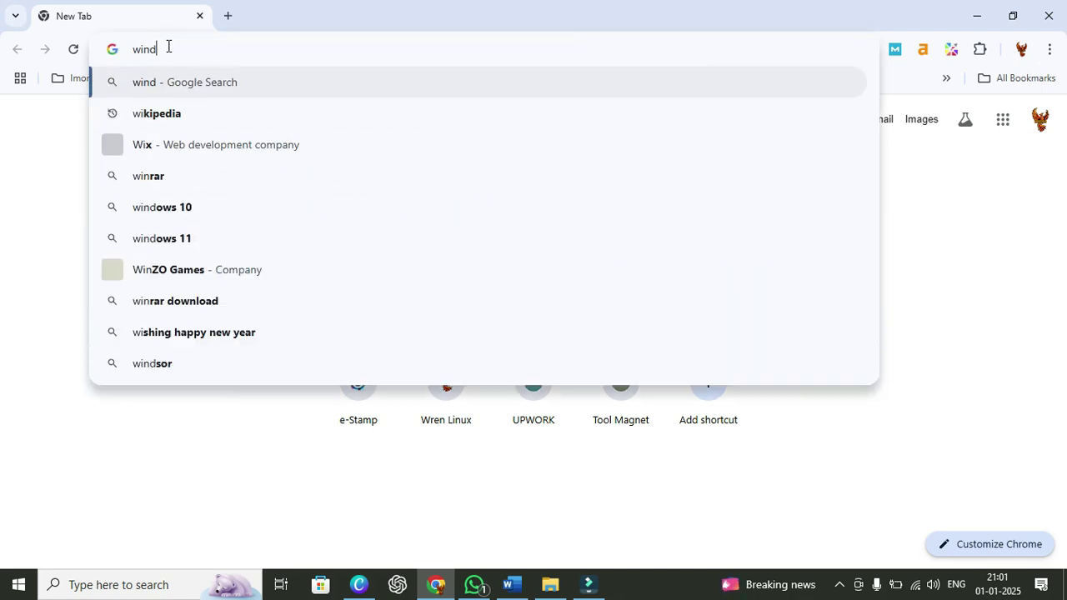
{"action": "type", "text": "ows"}
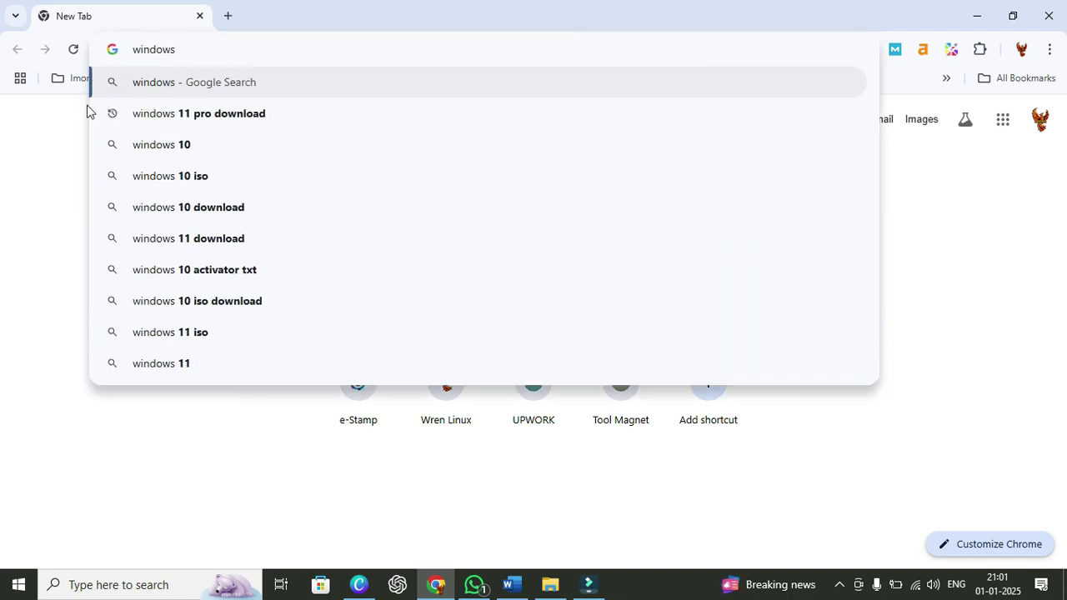
{"action": "left_click", "coordinate": [200, 113]}
{"action": "scroll", "coordinate": [205, 269], "scroll_direction": "down", "scroll_amount": 1}
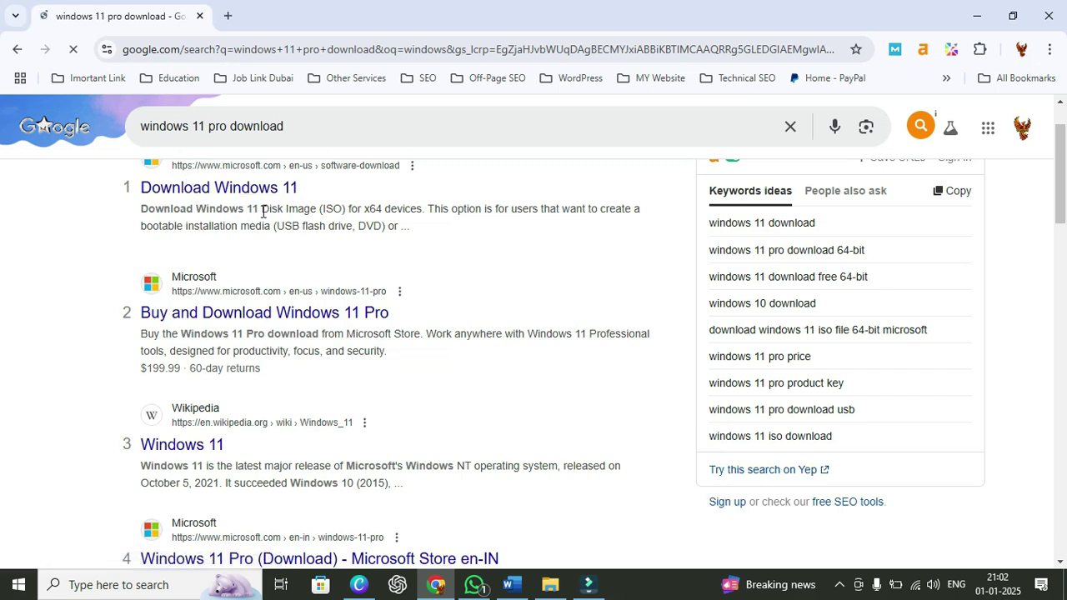
Step: Open Microsoft's Download Windows 11 page and review the Installation Assistant and installation media download options
{"action": "left_click_drag", "start_coordinate": [264, 211], "coordinate": [323, 213]}
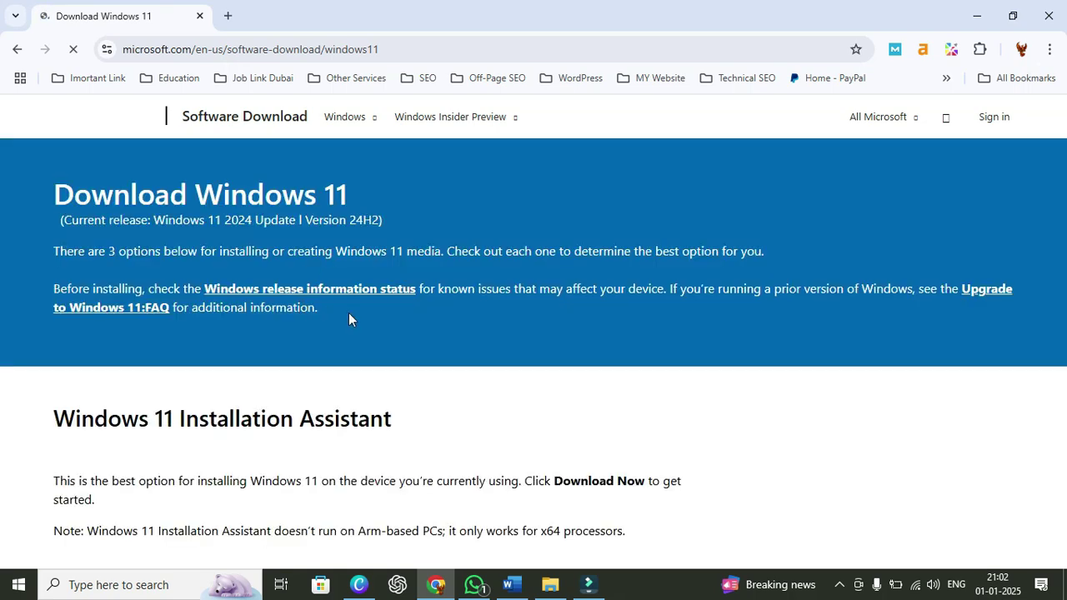
{"action": "scroll", "coordinate": [383, 325], "scroll_direction": "down", "scroll_amount": 4}
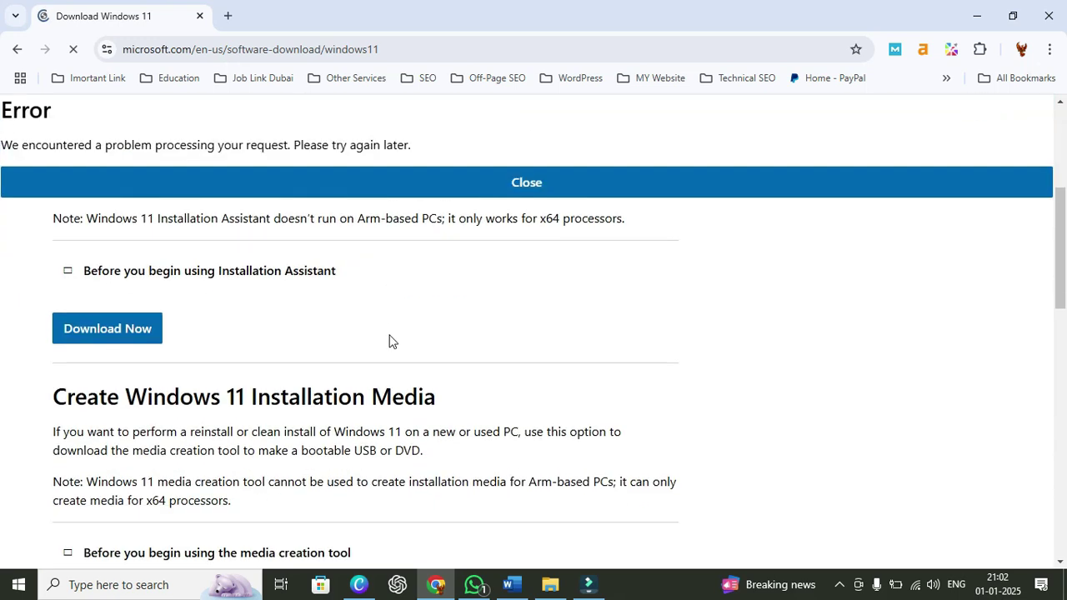
{"action": "scroll", "coordinate": [191, 333], "scroll_direction": "up", "scroll_amount": 1}
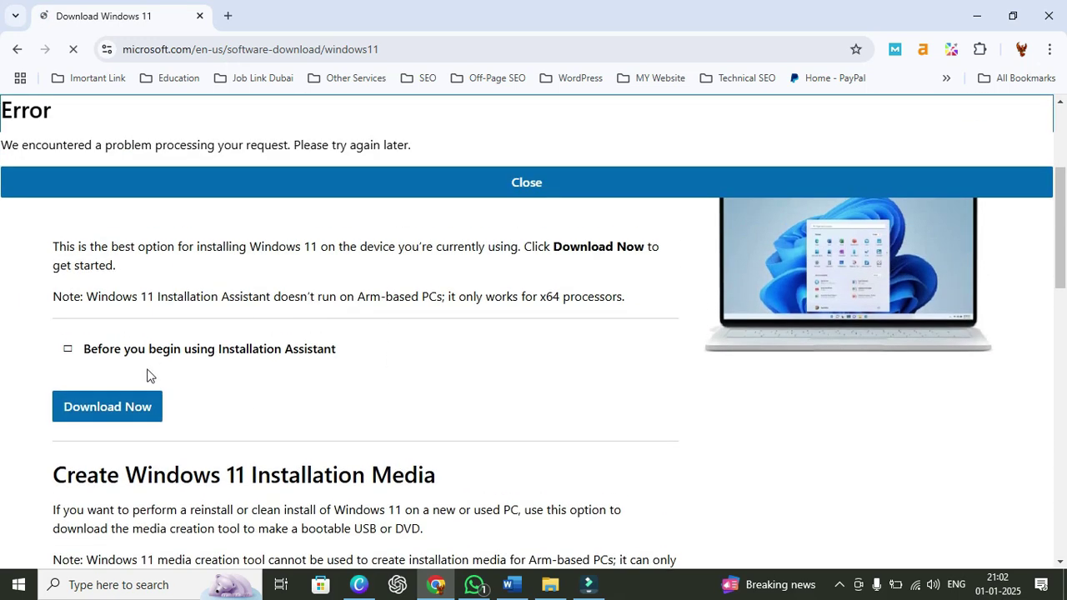
{"action": "scroll", "coordinate": [91, 309], "scroll_direction": "down", "scroll_amount": 4}
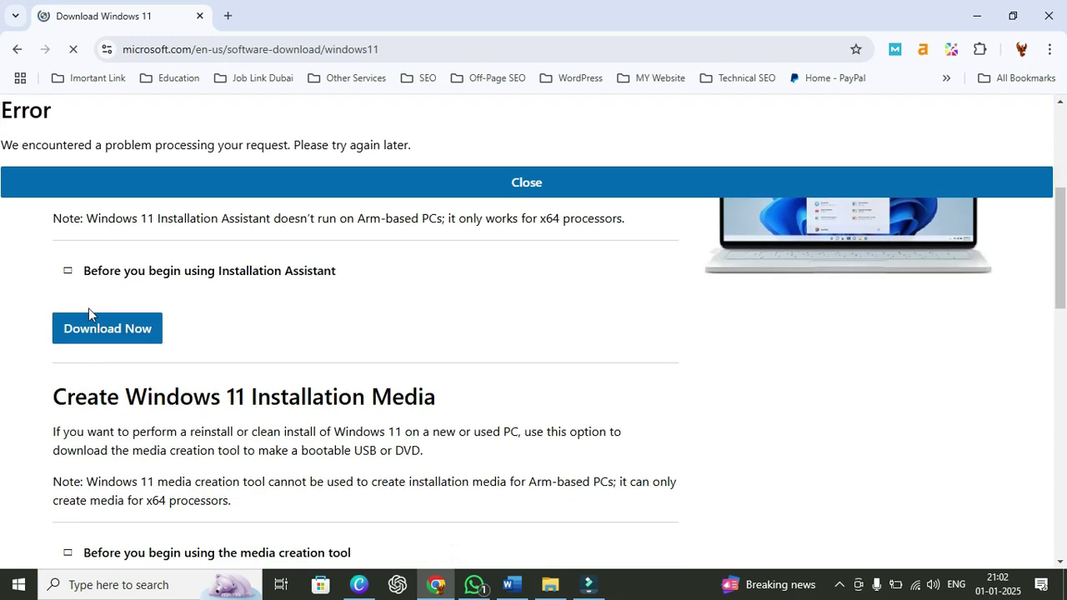
{"action": "scroll", "coordinate": [115, 289], "scroll_direction": "up", "scroll_amount": 2}
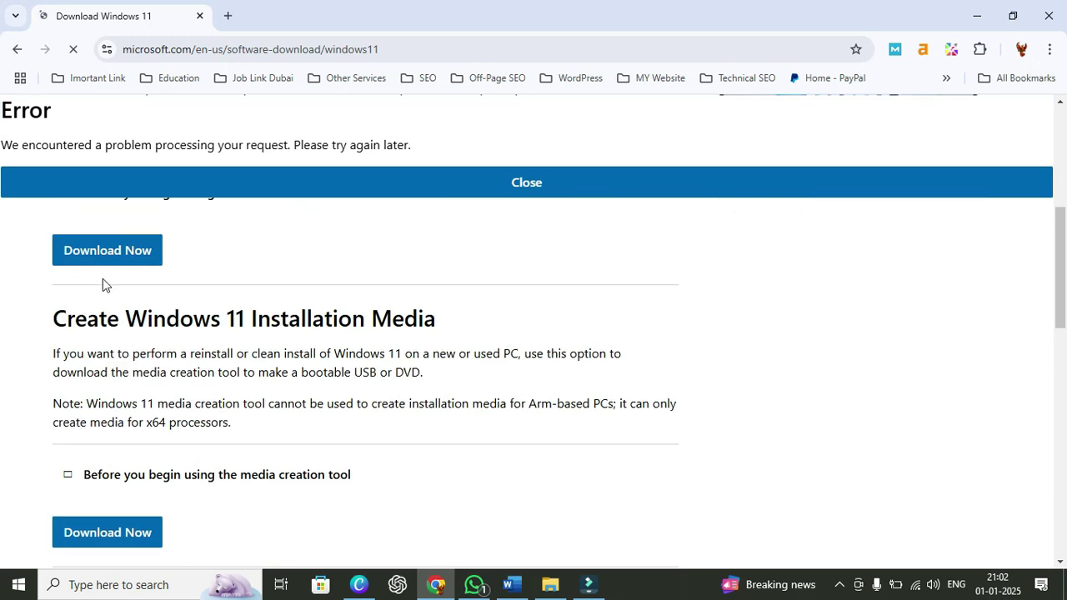
{"action": "scroll", "coordinate": [105, 273], "scroll_direction": "up", "scroll_amount": 1}
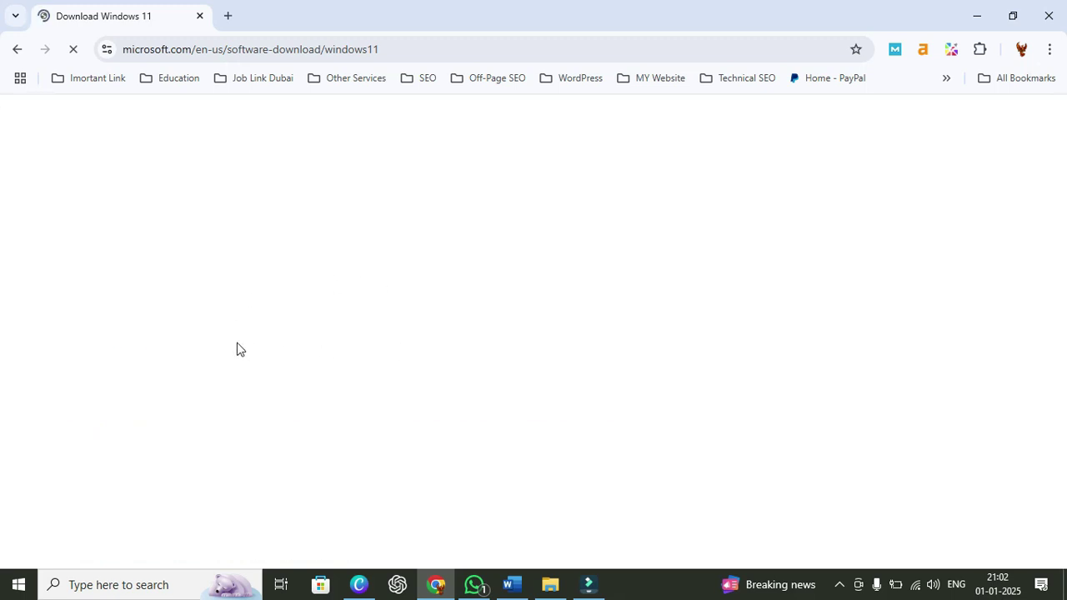
Step: Search Google for winrar in a new tab and highlight the official WinRAR download result
{"action": "left_click", "coordinate": [228, 15]}
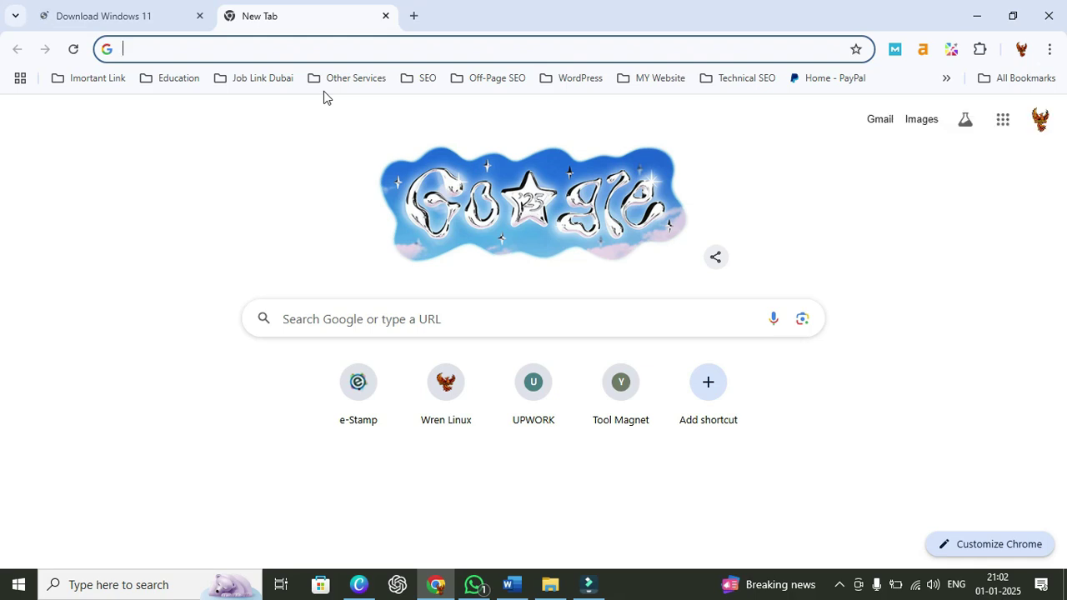
{"action": "type", "text": "wi"}
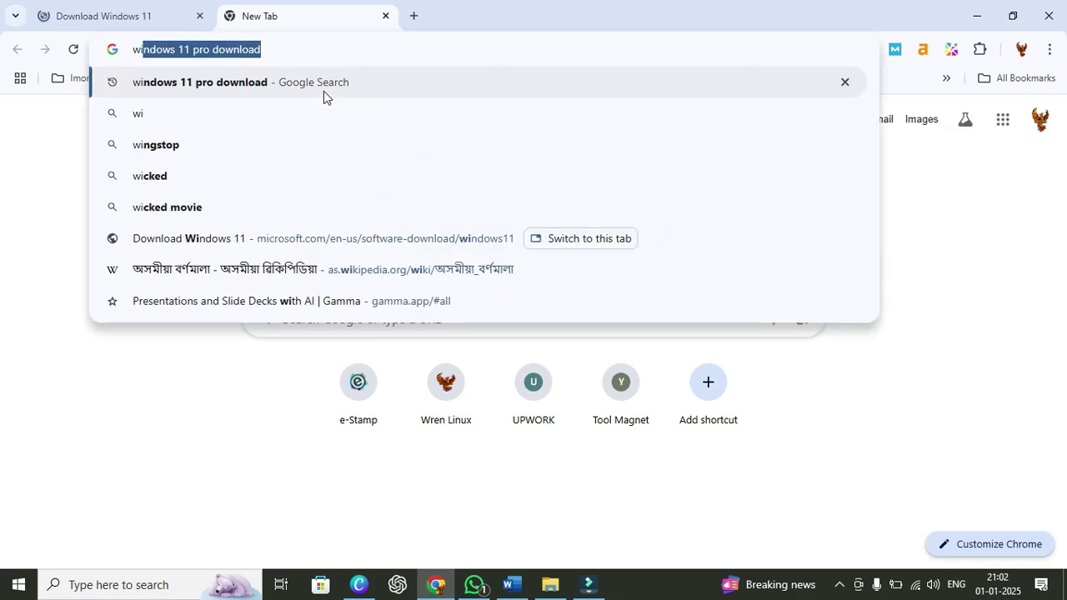
{"action": "type", "text": "nrar"}
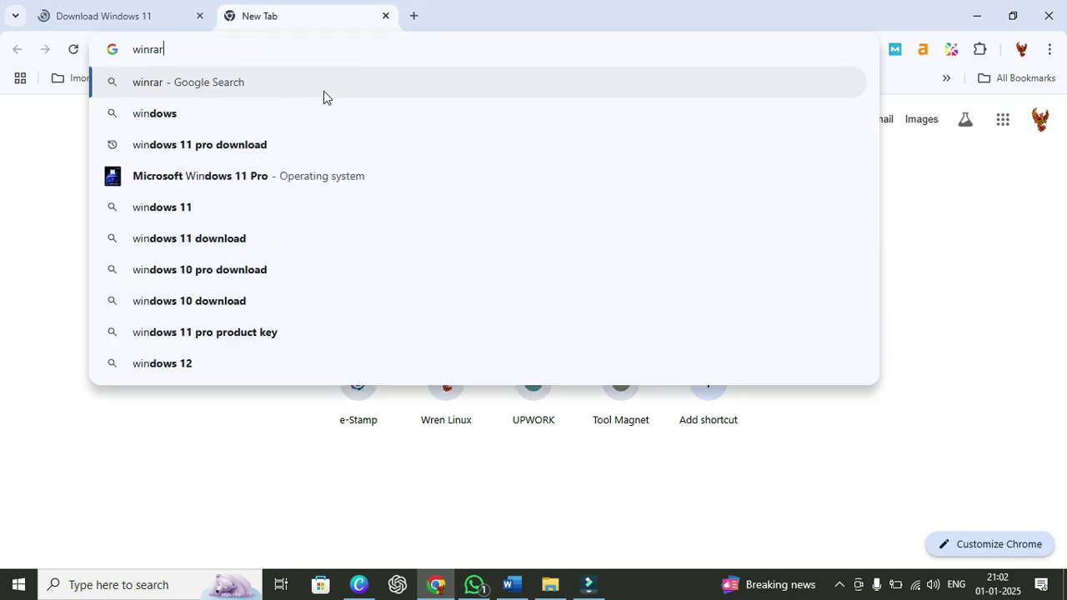
{"action": "key", "text": "Return"}
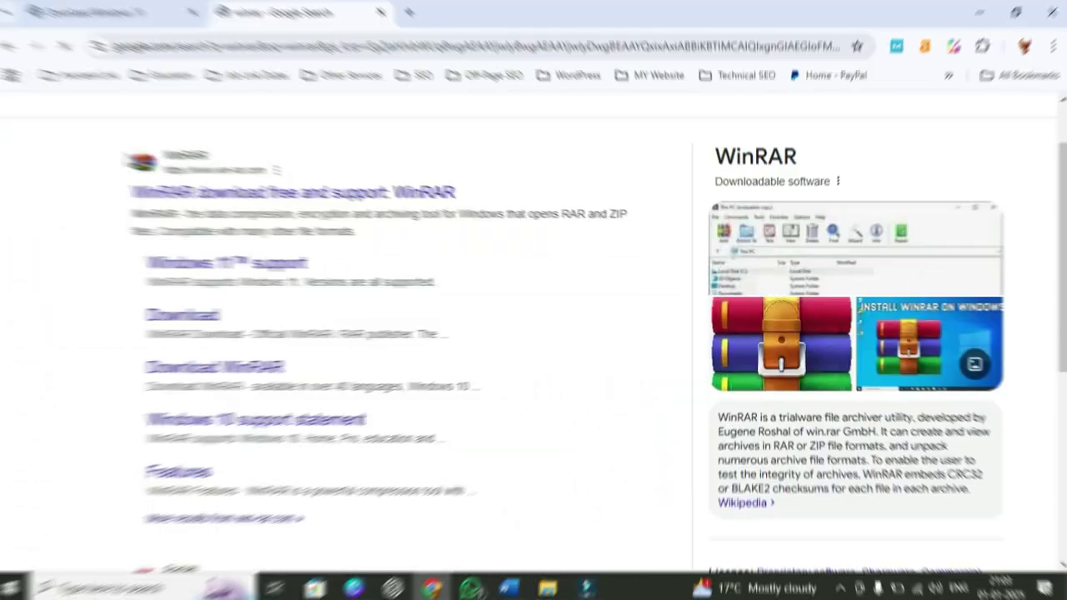
{"action": "left_click_drag", "start_coordinate": [134, 155], "coordinate": [237, 169]}
{"action": "left_click_drag", "start_coordinate": [140, 193], "coordinate": [467, 192]}
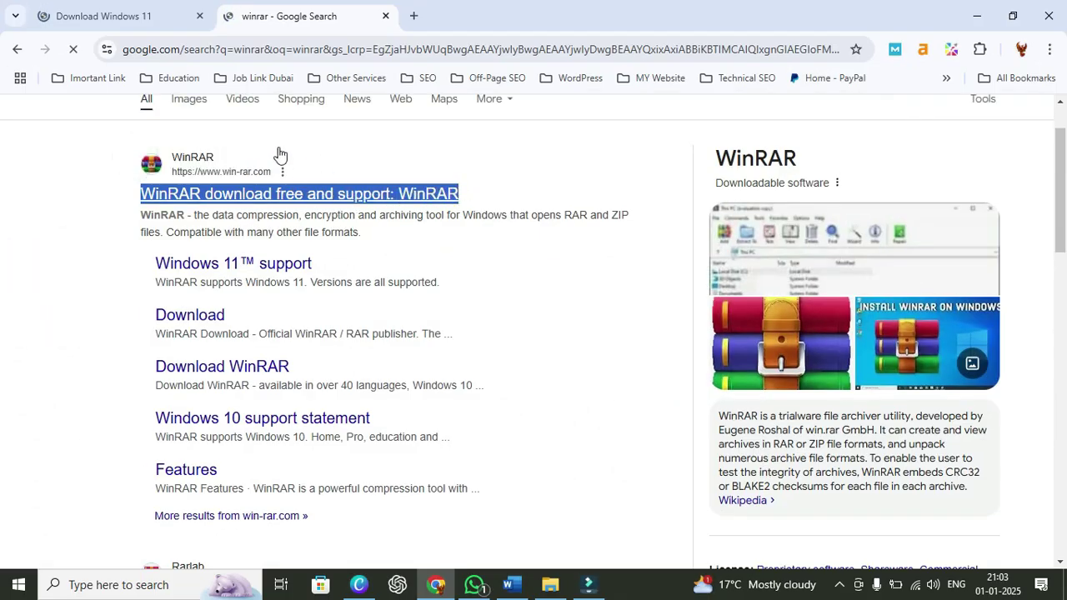
{"action": "left_click_drag", "start_coordinate": [202, 150], "coordinate": [399, 186]}
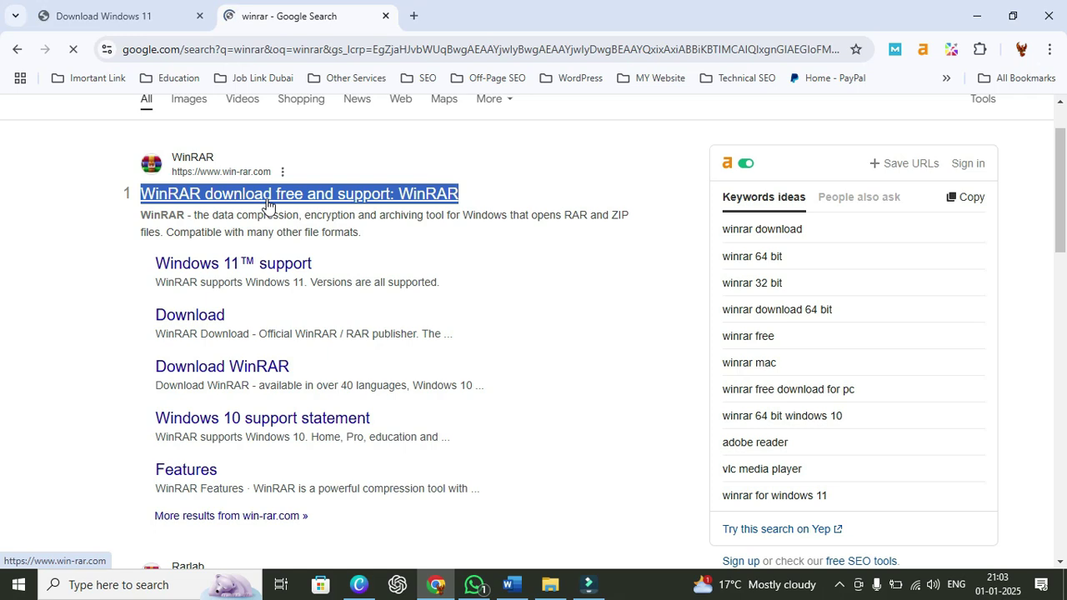
Step: Search Google for rufus in a new tab and open the official rufus.ie website
{"action": "key", "text": "ctrl+t"}
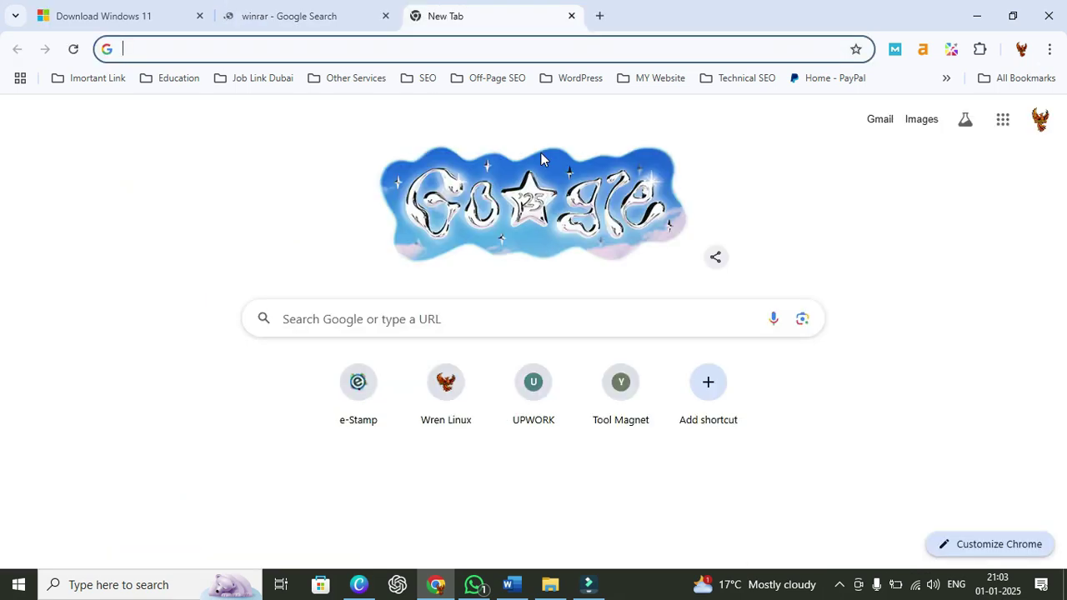
{"action": "type", "text": "rufus"}
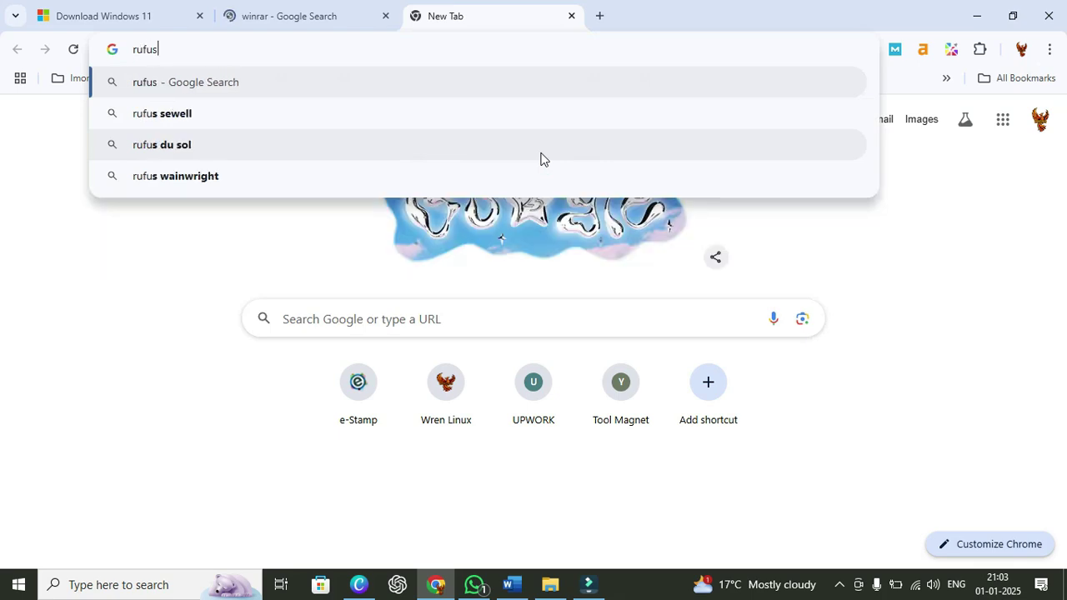
{"action": "key", "text": "Return"}
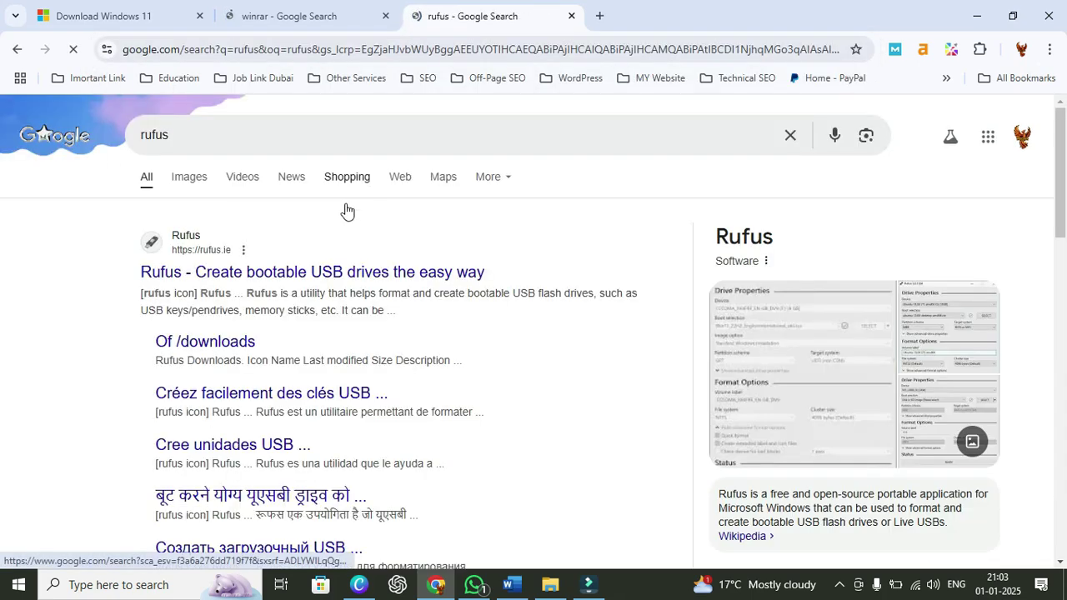
{"action": "left_click_drag", "start_coordinate": [115, 243], "coordinate": [254, 239]}
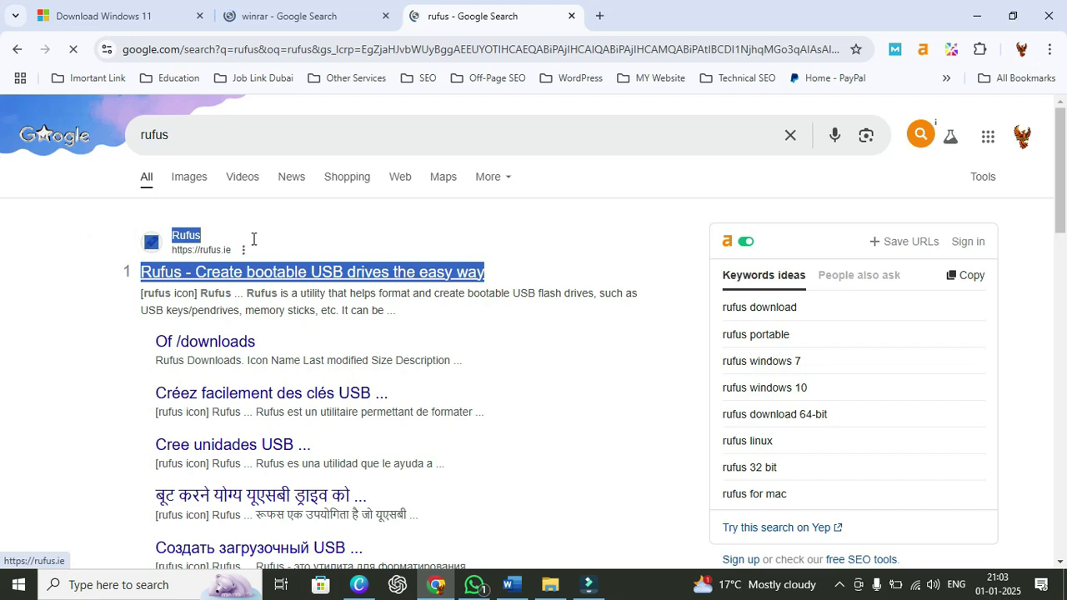
{"action": "left_click_drag", "start_coordinate": [110, 234], "coordinate": [357, 263]}
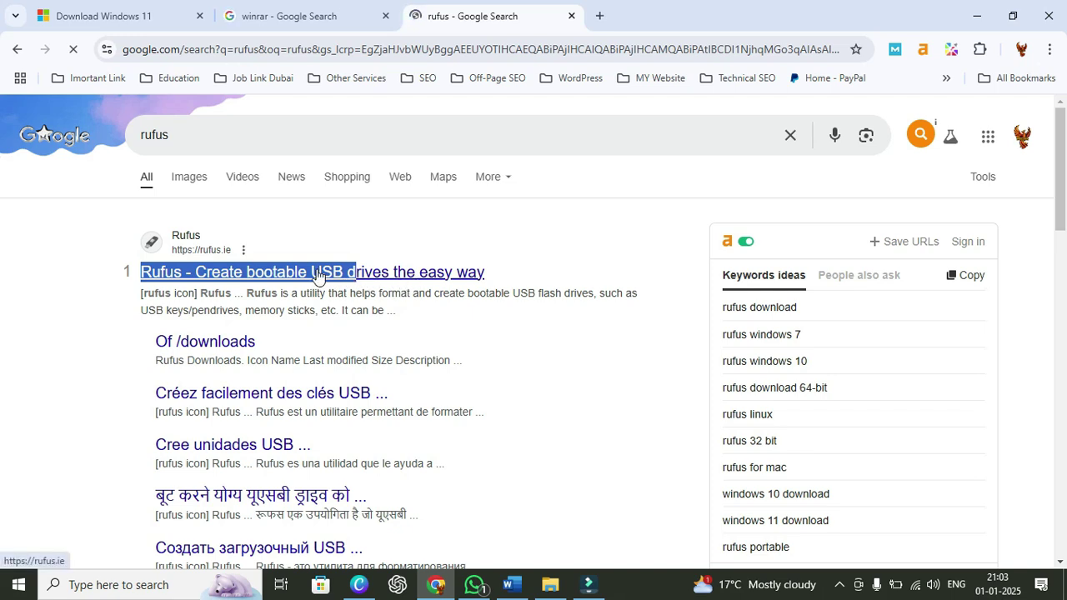
{"action": "left_click", "coordinate": [418, 274]}
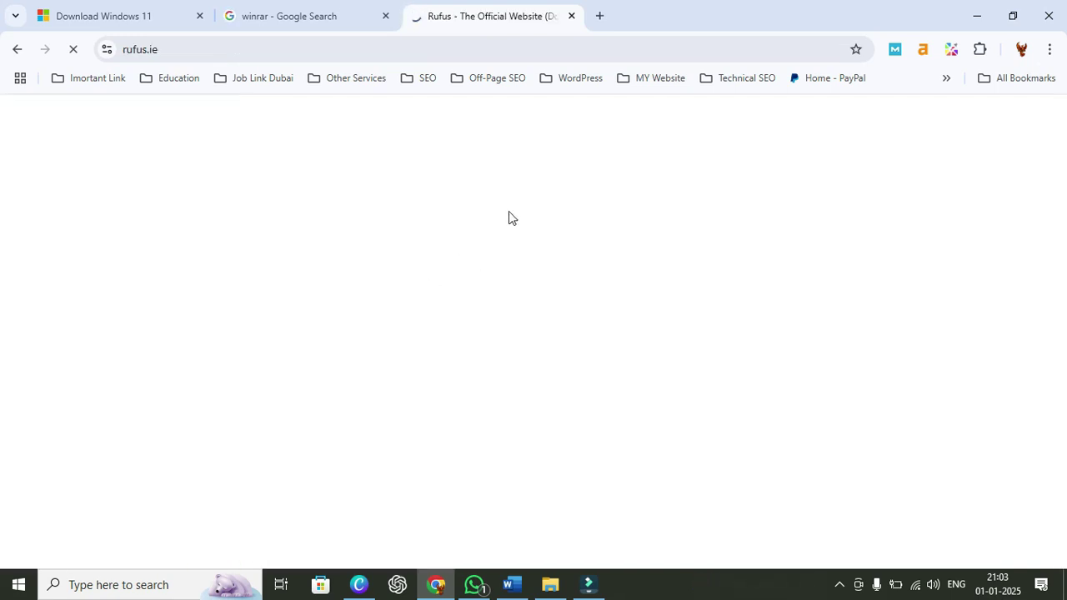
Step: Open the win 11 Boot folder on the desktop and launch rufus-4.5, allowing it to check for updates online
{"action": "left_click", "coordinate": [978, 20]}
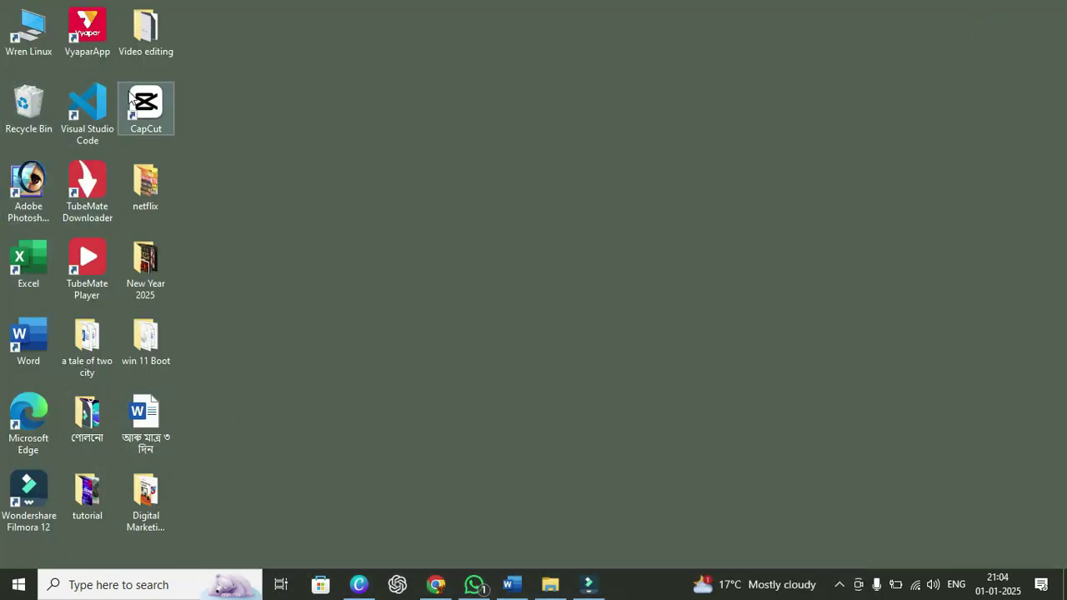
{"action": "double_click", "coordinate": [149, 337]}
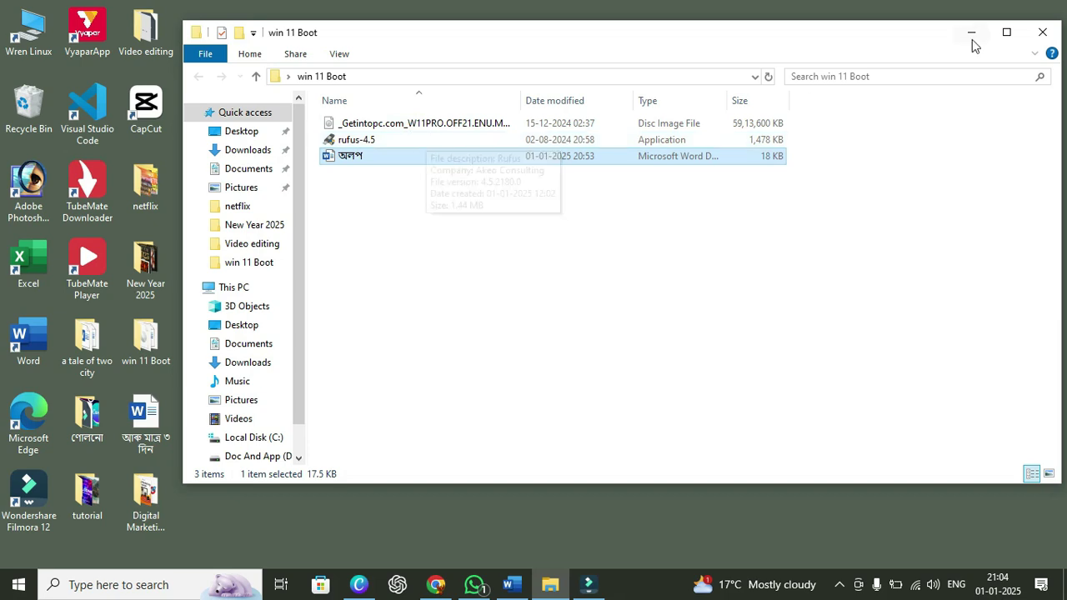
{"action": "left_click", "coordinate": [1006, 32]}
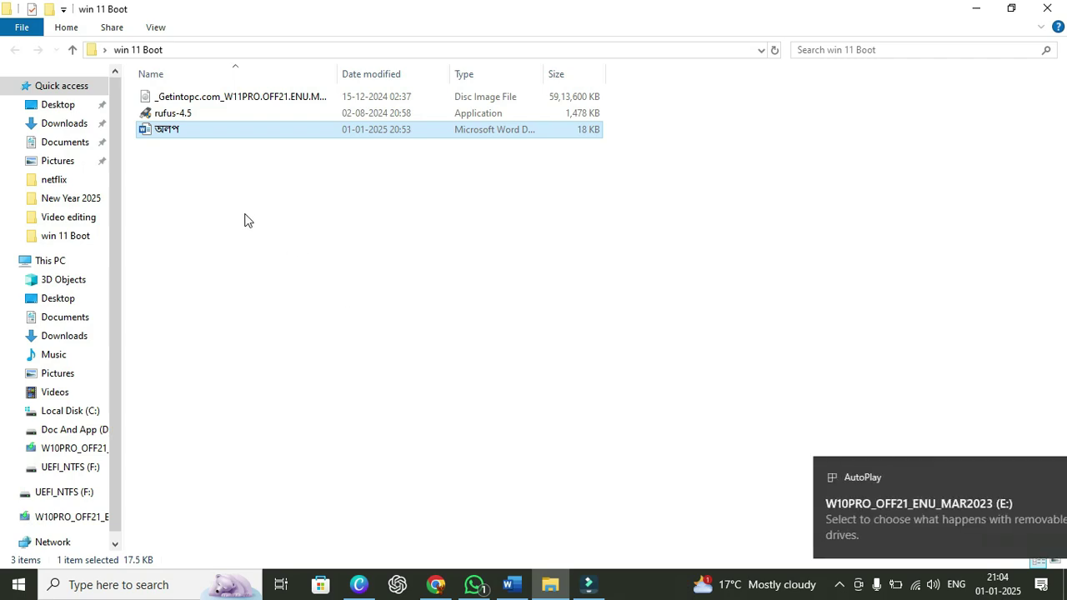
{"action": "double_click", "coordinate": [177, 114]}
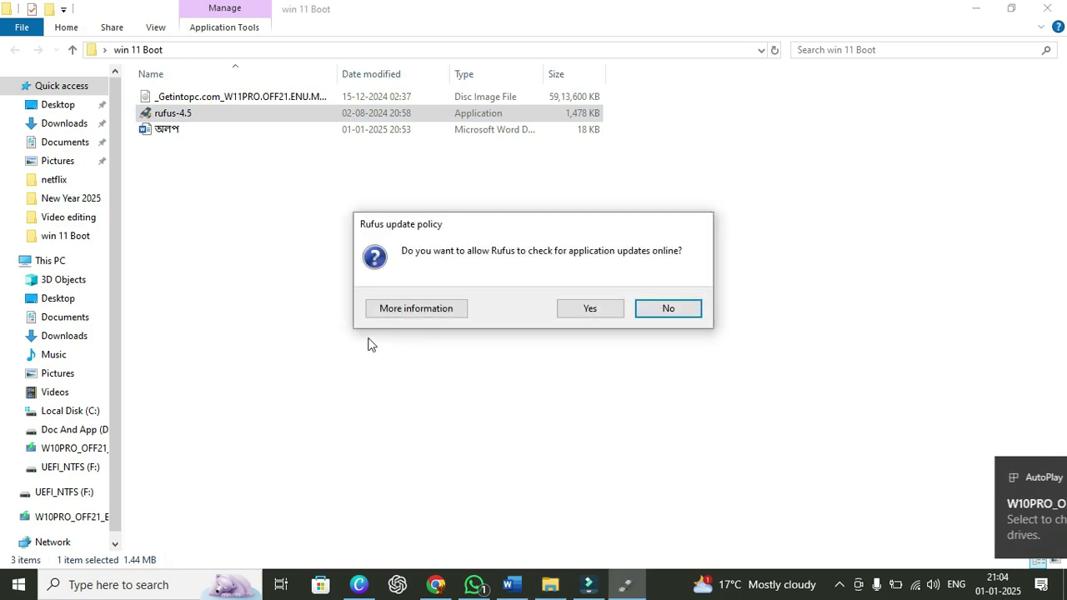
{"action": "left_click", "coordinate": [607, 311]}
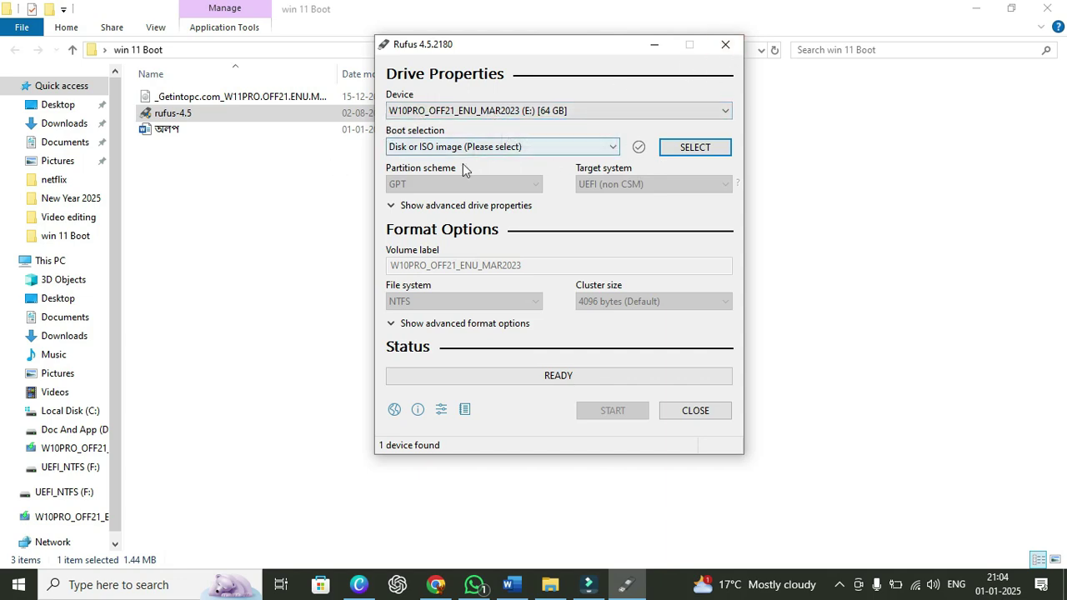
Step: Load _Getintopc.com_W11PRO.OFF21.ENU.MAR2023.ISO from the desktop's win 11 Boot folder as the boot image
{"action": "left_click", "coordinate": [678, 153]}
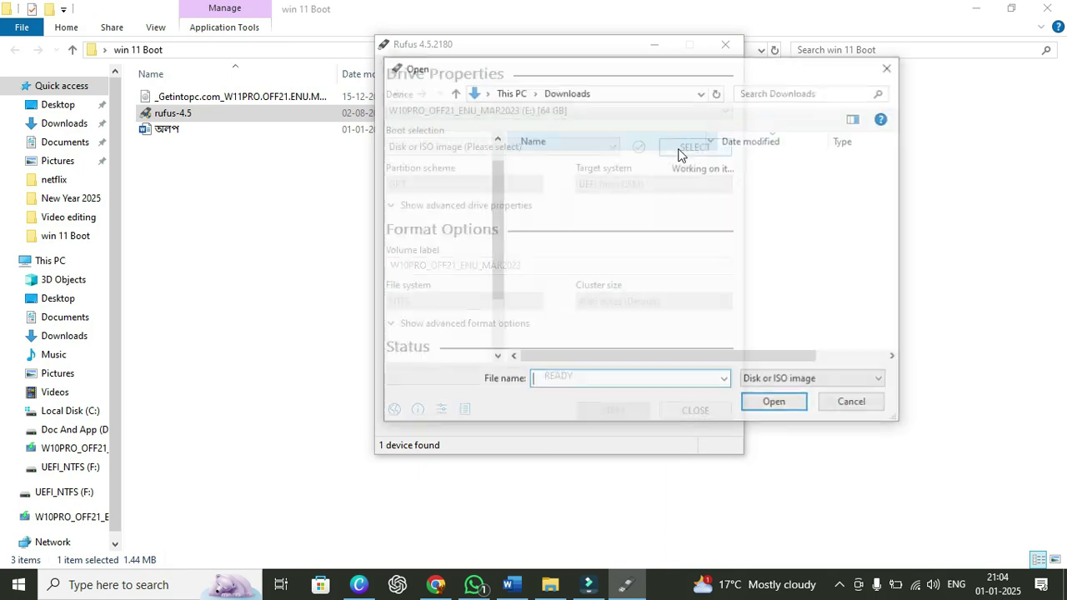
{"action": "scroll", "coordinate": [446, 212], "scroll_direction": "up", "scroll_amount": 1}
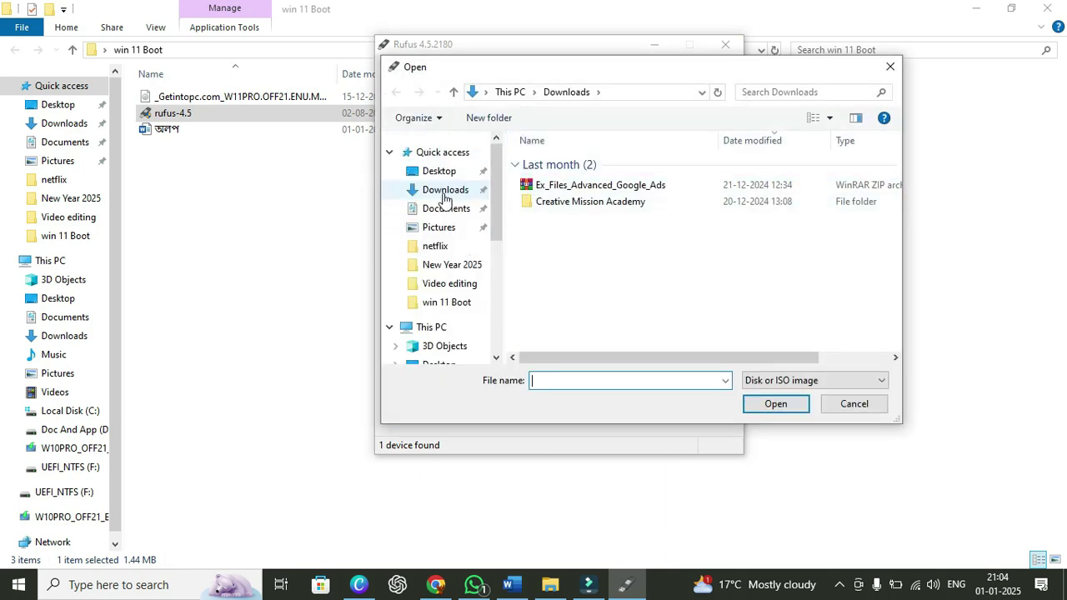
{"action": "left_click", "coordinate": [435, 172]}
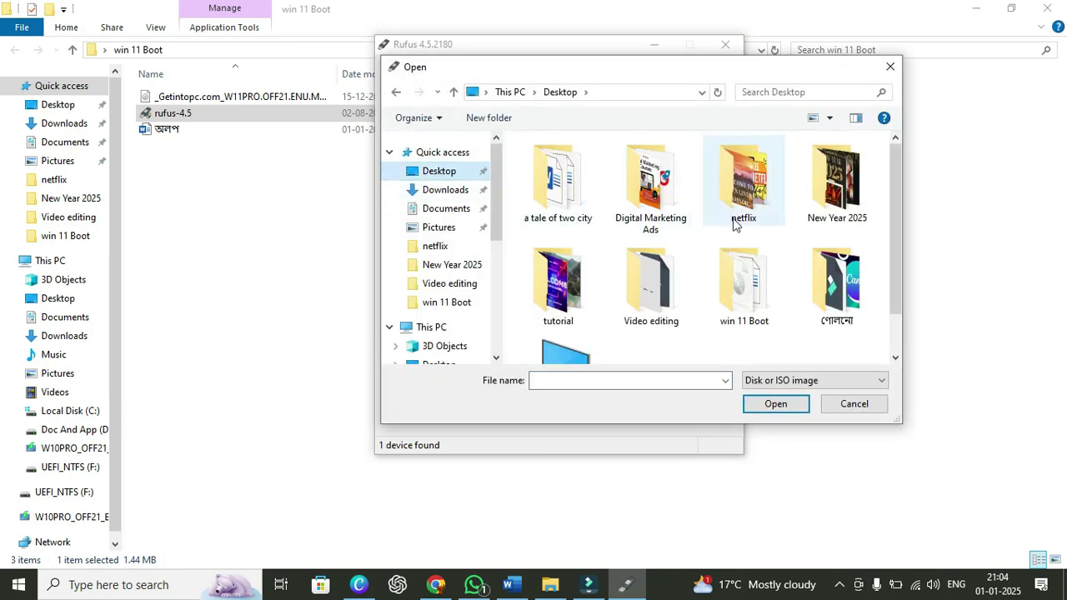
{"action": "scroll", "coordinate": [767, 238], "scroll_direction": "down", "scroll_amount": 1}
{"action": "double_click", "coordinate": [751, 229]}
{"action": "left_click", "coordinate": [590, 167]}
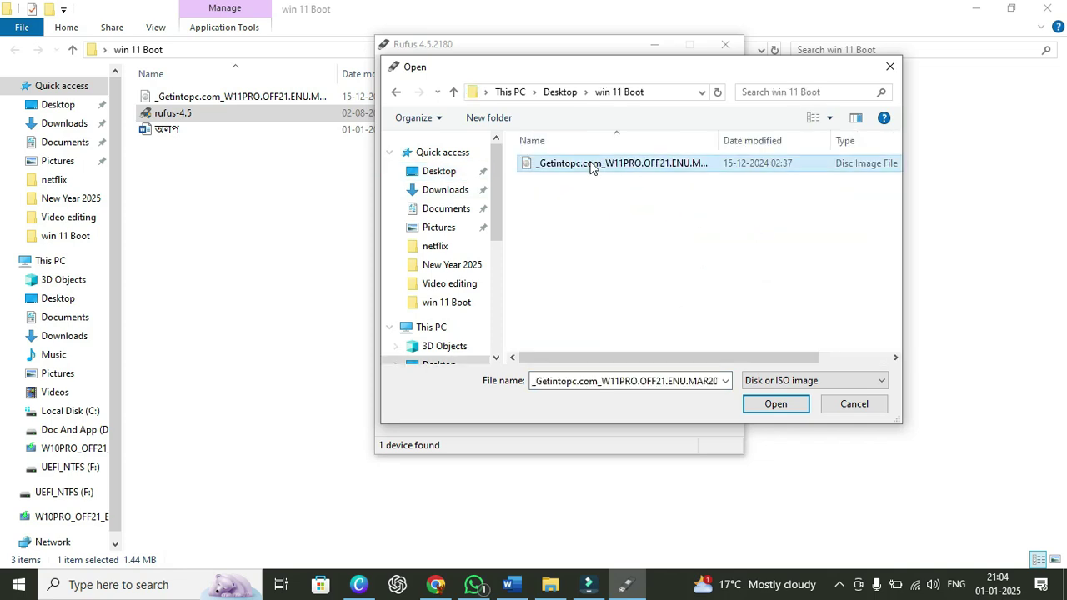
{"action": "double_click", "coordinate": [590, 165]}
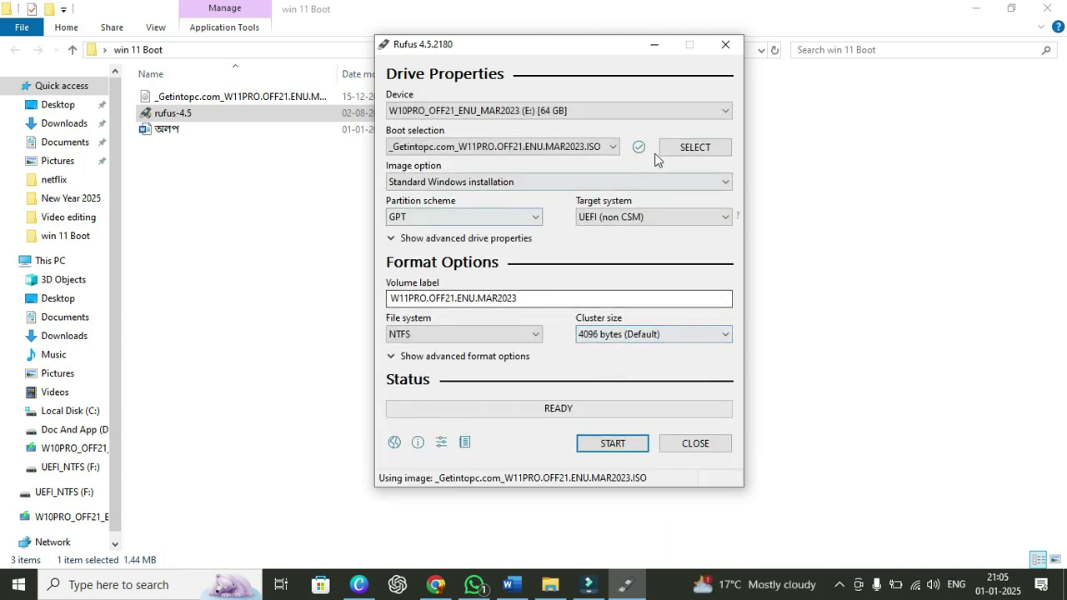
Step: Try the MBR partition scheme for the USB drive and set the partition scheme to GPT
{"action": "left_click", "coordinate": [474, 212]}
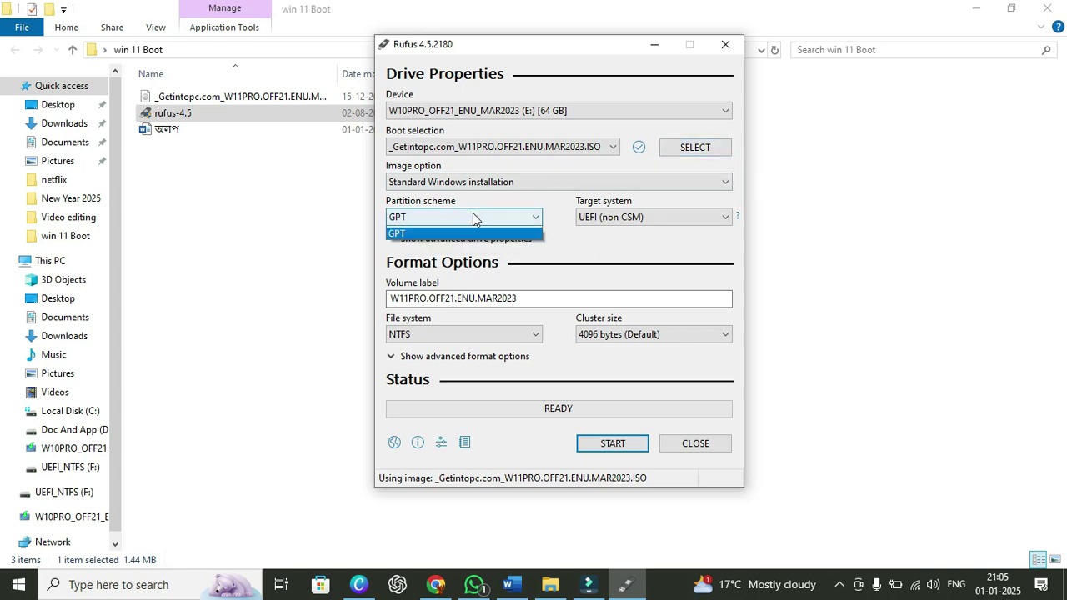
{"action": "left_click", "coordinate": [450, 241]}
{"action": "left_click", "coordinate": [464, 218]}
{"action": "left_click", "coordinate": [434, 228]}
{"action": "left_click", "coordinate": [446, 217]}
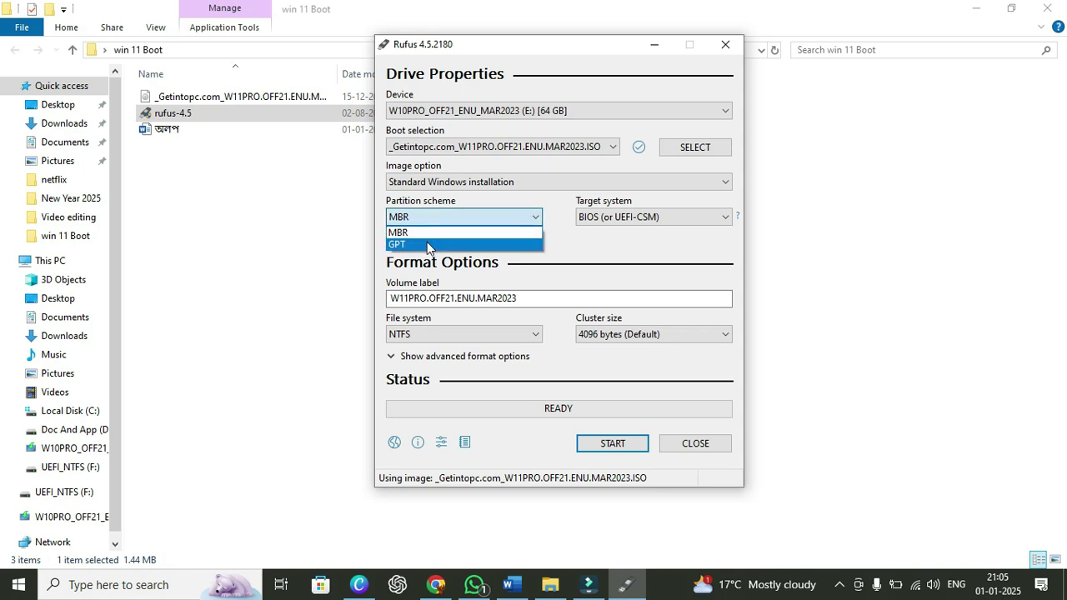
{"action": "left_click", "coordinate": [427, 241]}
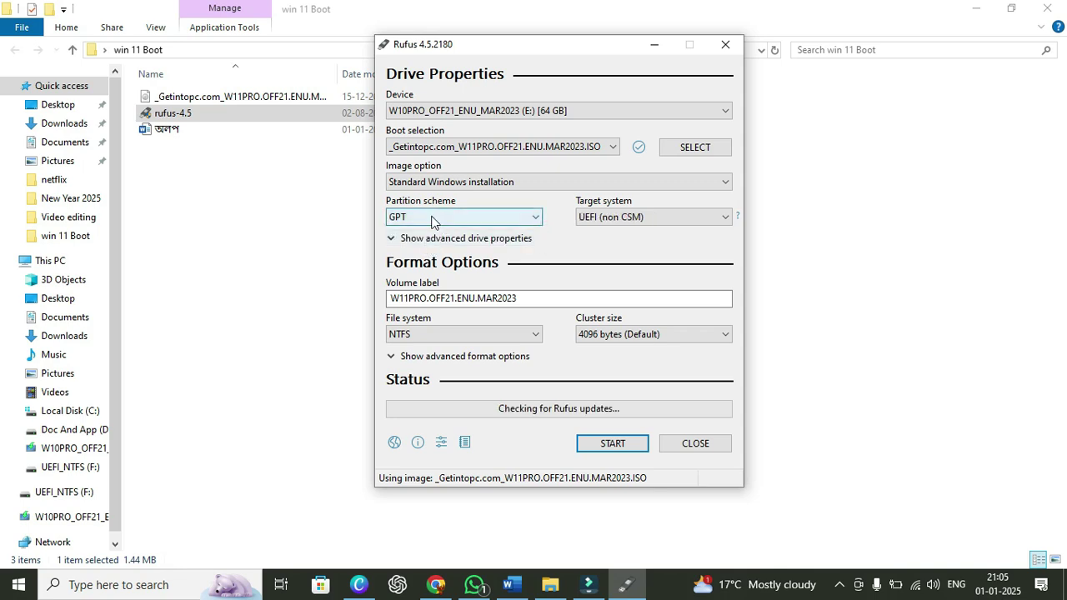
{"action": "left_click", "coordinate": [417, 218]}
{"action": "left_click", "coordinate": [421, 238]}
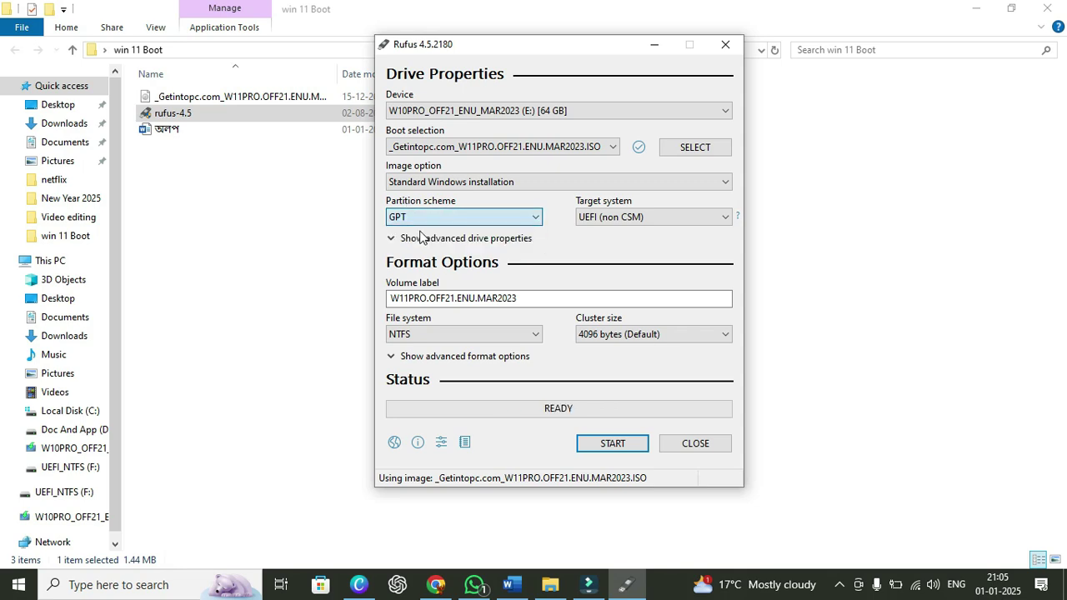
{"action": "left_click", "coordinate": [560, 421]}
{"action": "left_click", "coordinate": [479, 218]}
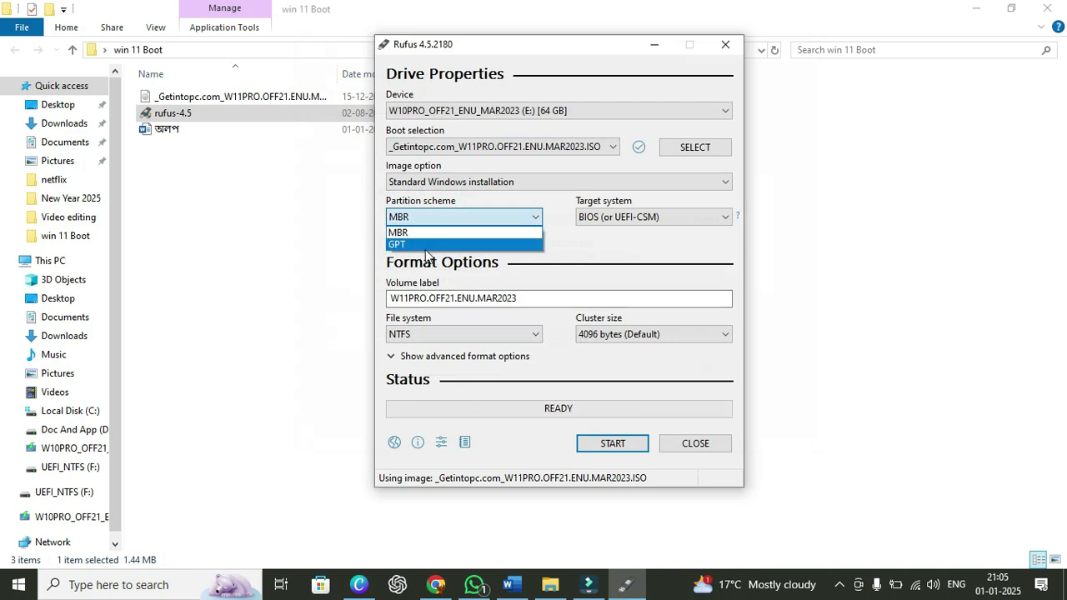
{"action": "left_click", "coordinate": [423, 244]}
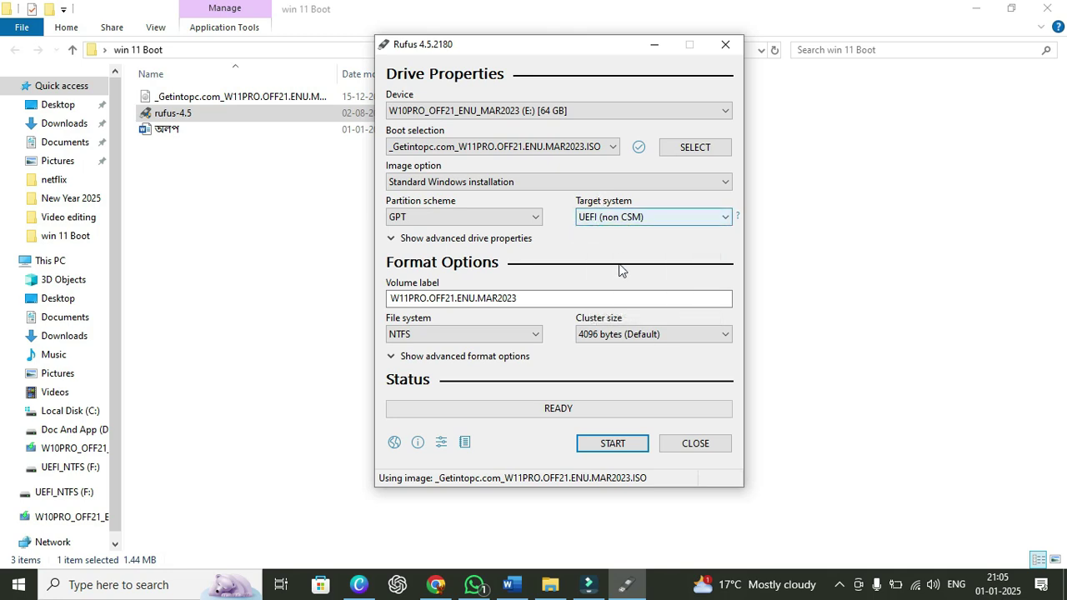
Step: Open Computer Management for This PC, examine the disk partitions and file systems in Disk Management, and close it
{"action": "right_click", "coordinate": [49, 263]}
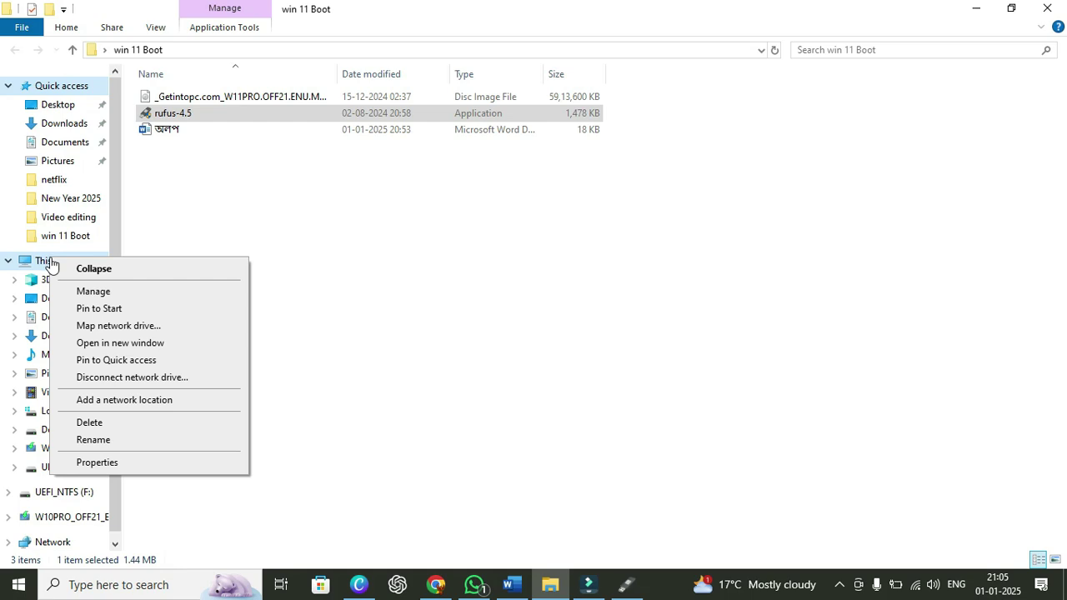
{"action": "left_click", "coordinate": [90, 294]}
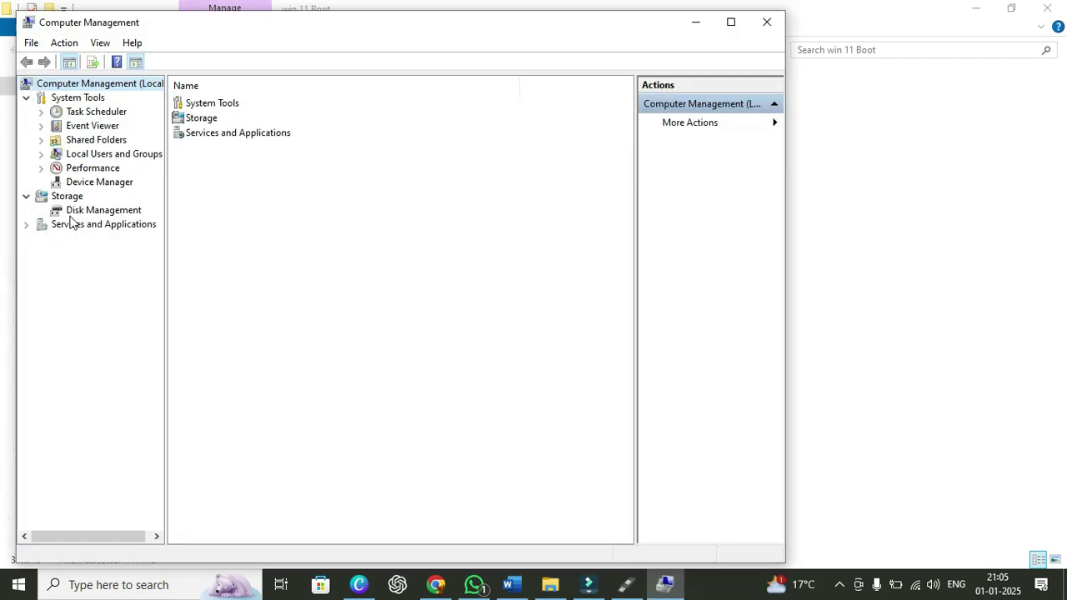
{"action": "left_click", "coordinate": [103, 210]}
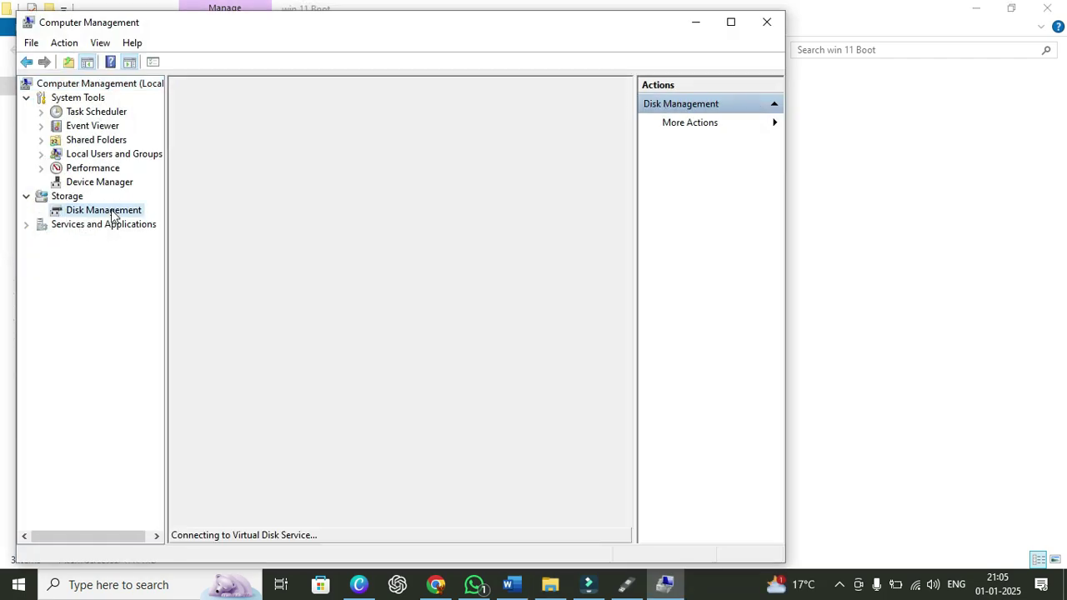
{"action": "key", "text": "super+Up"}
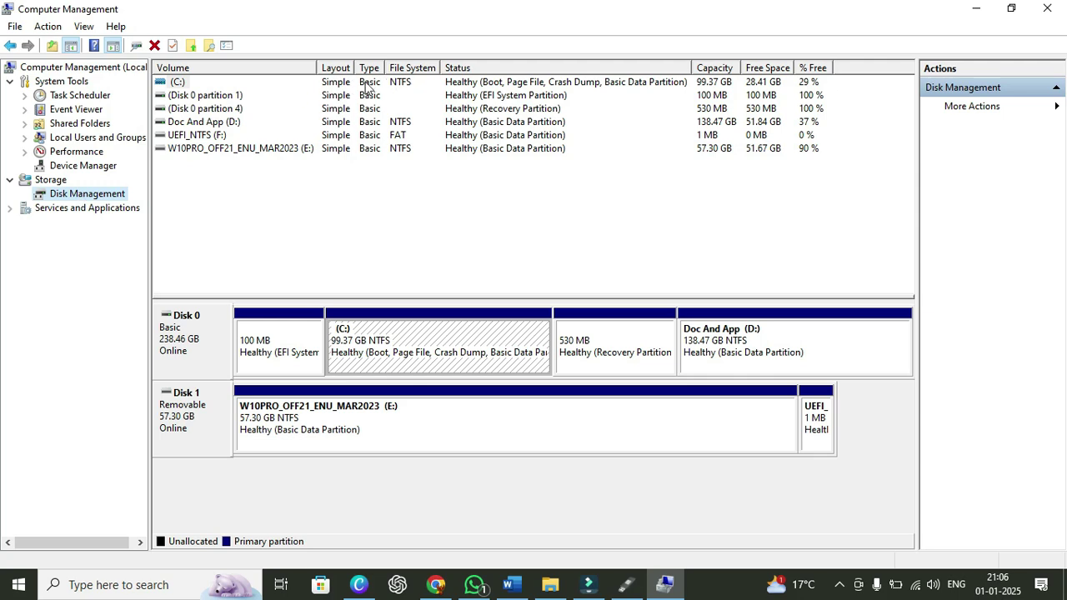
{"action": "left_click", "coordinate": [392, 82]}
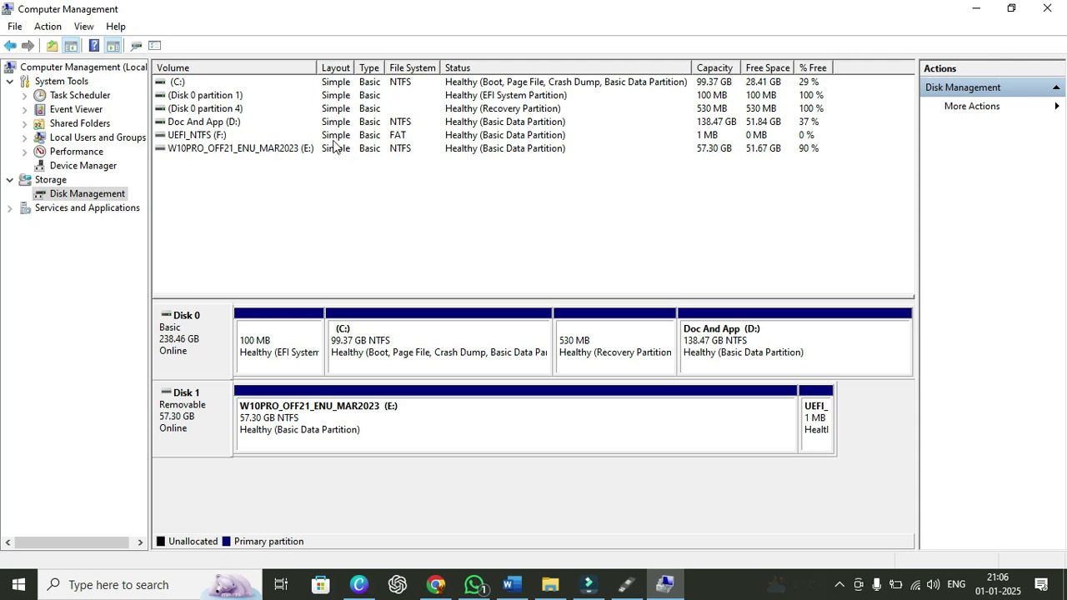
{"action": "left_click", "coordinate": [1049, 9]}
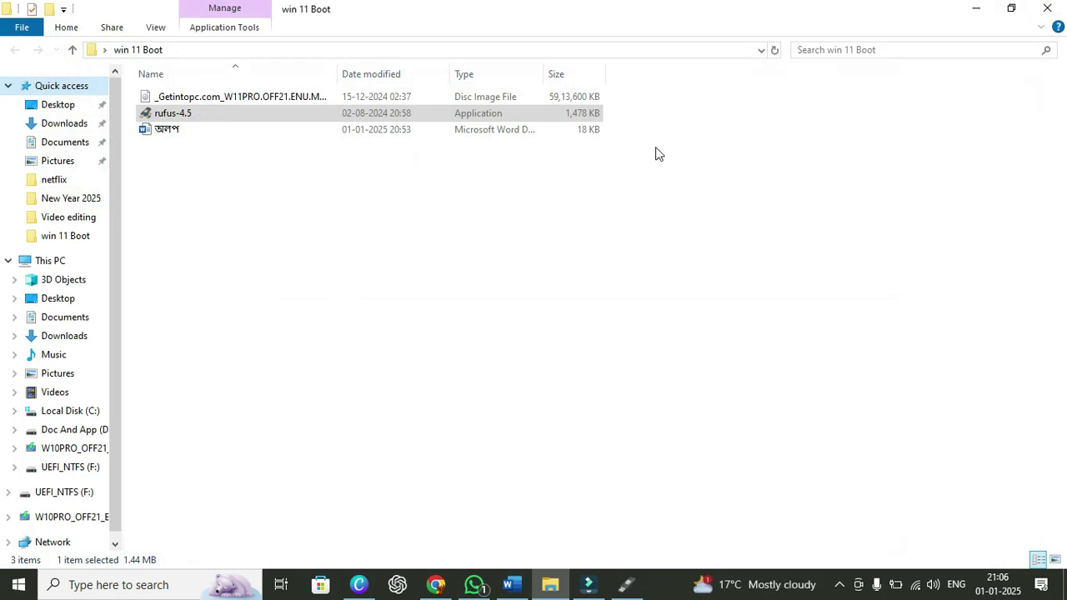
Step: Return to Rufus and choose the GPT partition scheme with UEFI (non CSM) as the target system
{"action": "key", "text": "alt+Tab"}
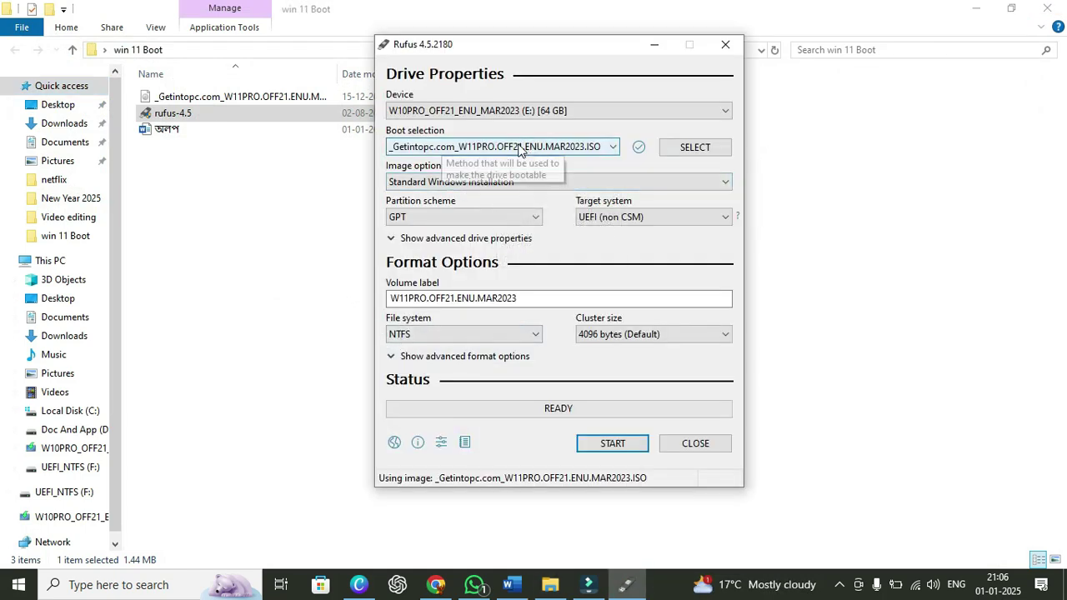
{"action": "left_click", "coordinate": [417, 221]}
{"action": "left_click", "coordinate": [417, 240]}
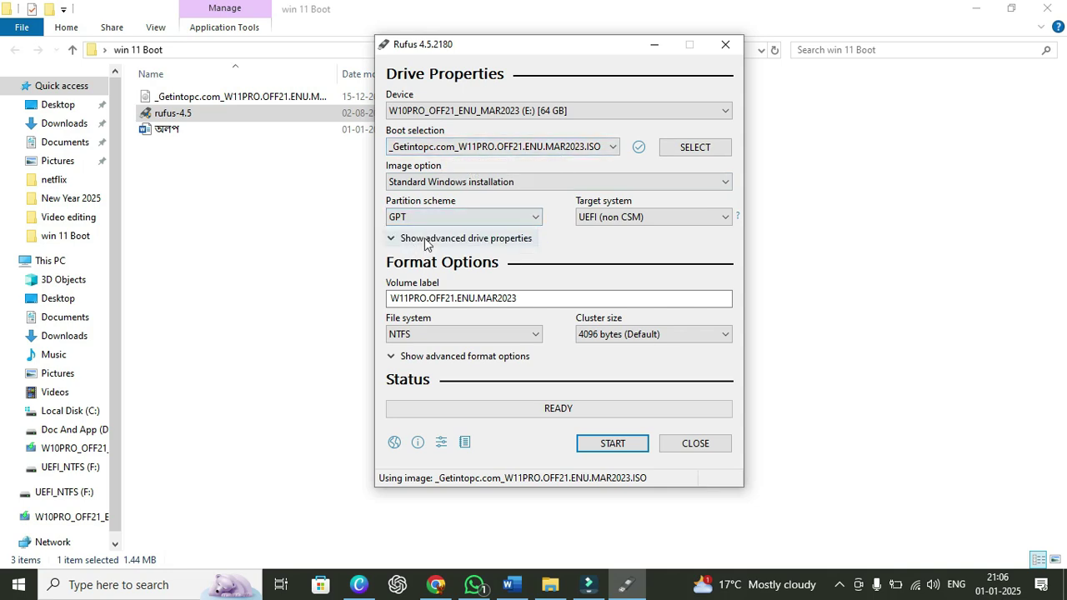
{"action": "left_click", "coordinate": [644, 219]}
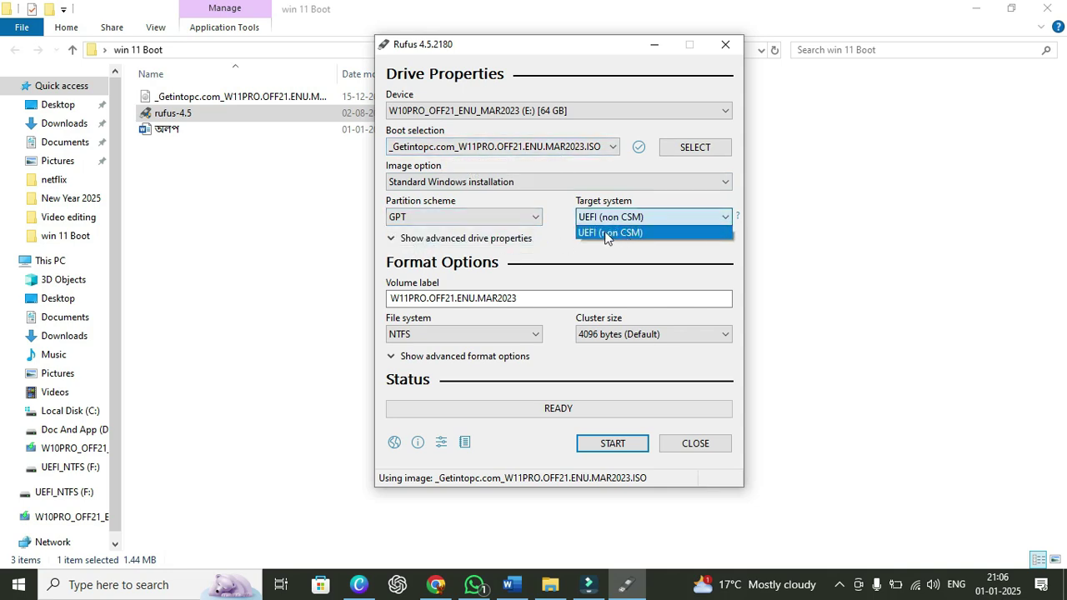
{"action": "left_click", "coordinate": [440, 212]}
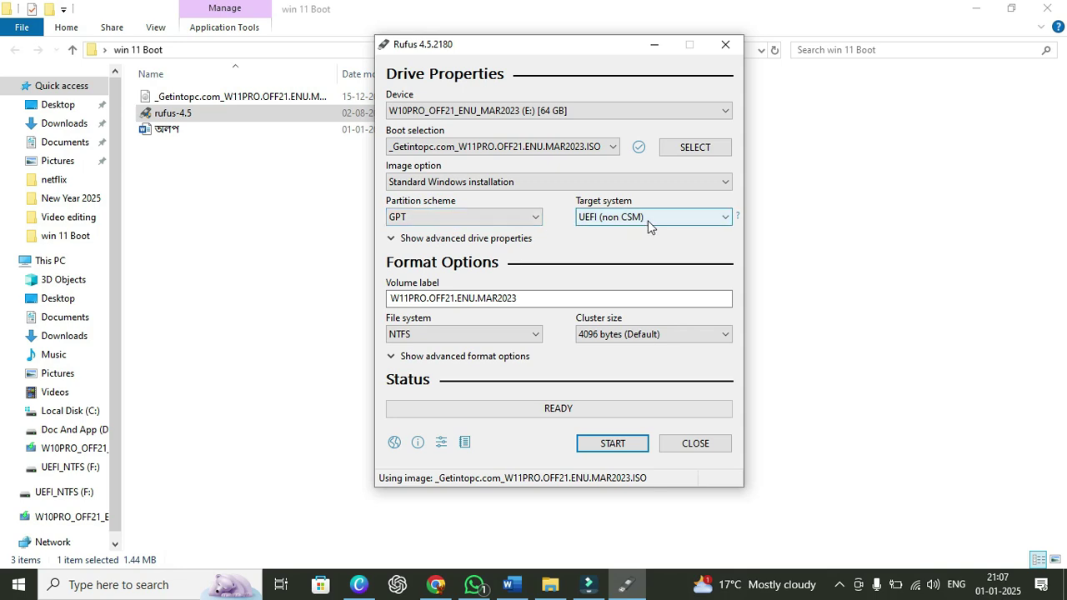
Step: Review the volume label, and set the file system to NTFS and the cluster size to 4096 bytes (Default)
{"action": "left_click", "coordinate": [461, 300]}
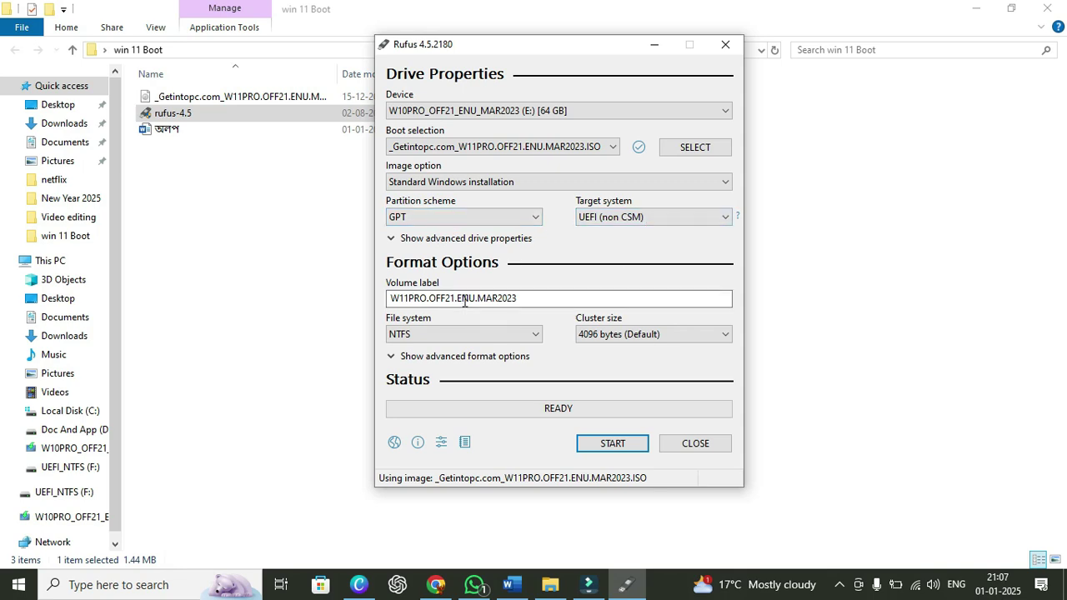
{"action": "double_click", "coordinate": [465, 300]}
{"action": "left_click", "coordinate": [478, 334]}
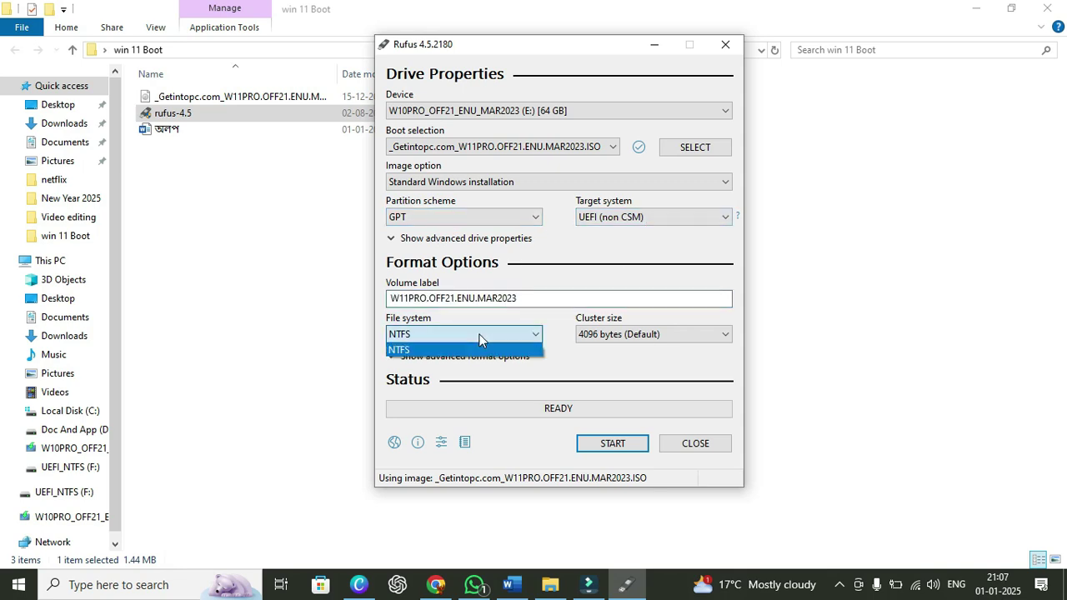
{"action": "left_click", "coordinate": [440, 351]}
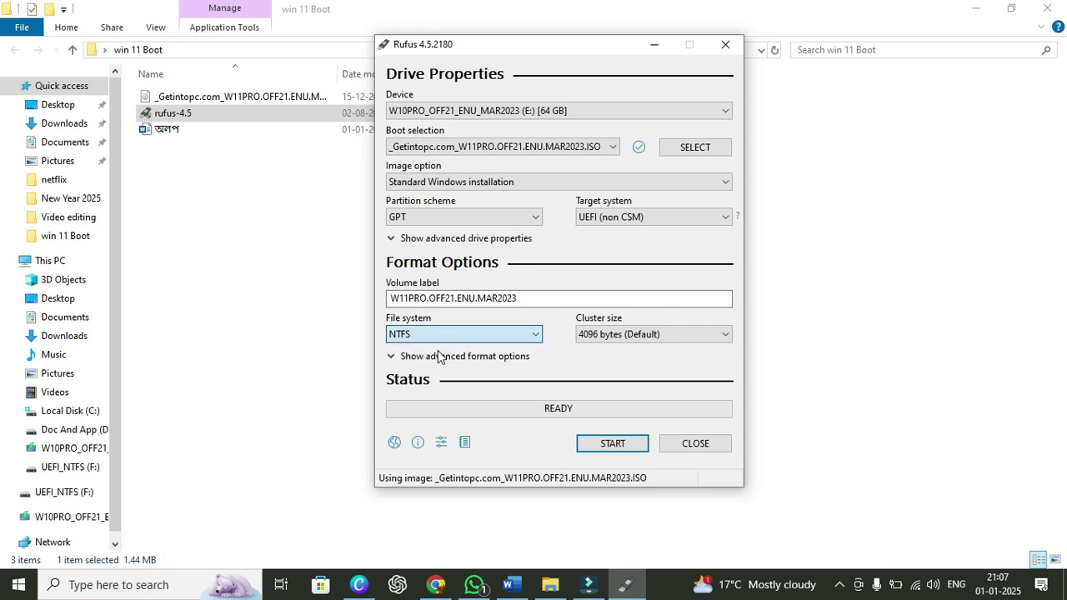
{"action": "left_click", "coordinate": [594, 336]}
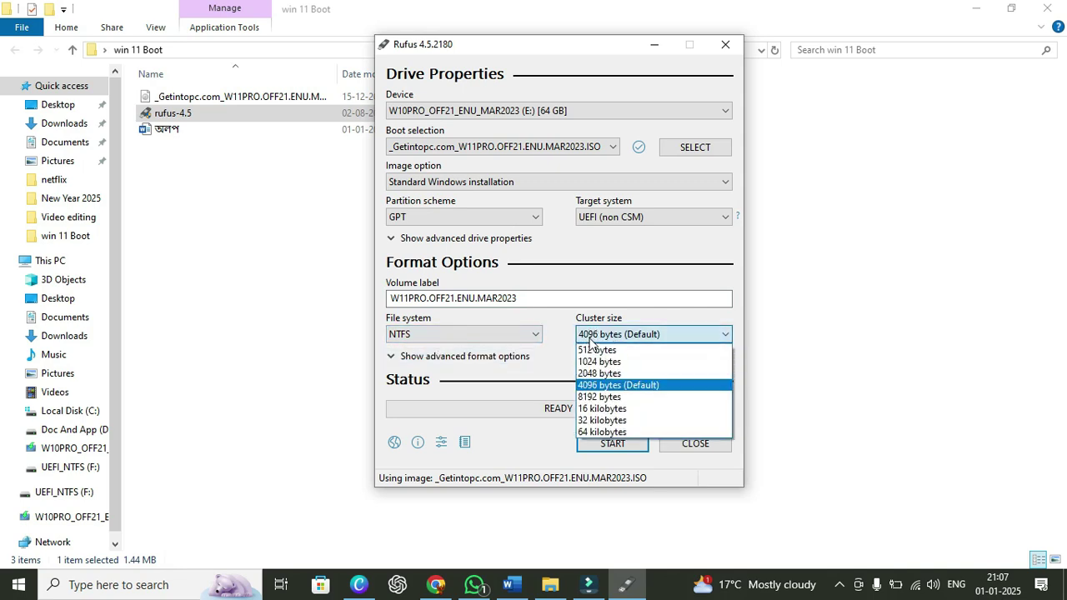
{"action": "left_click", "coordinate": [606, 385]}
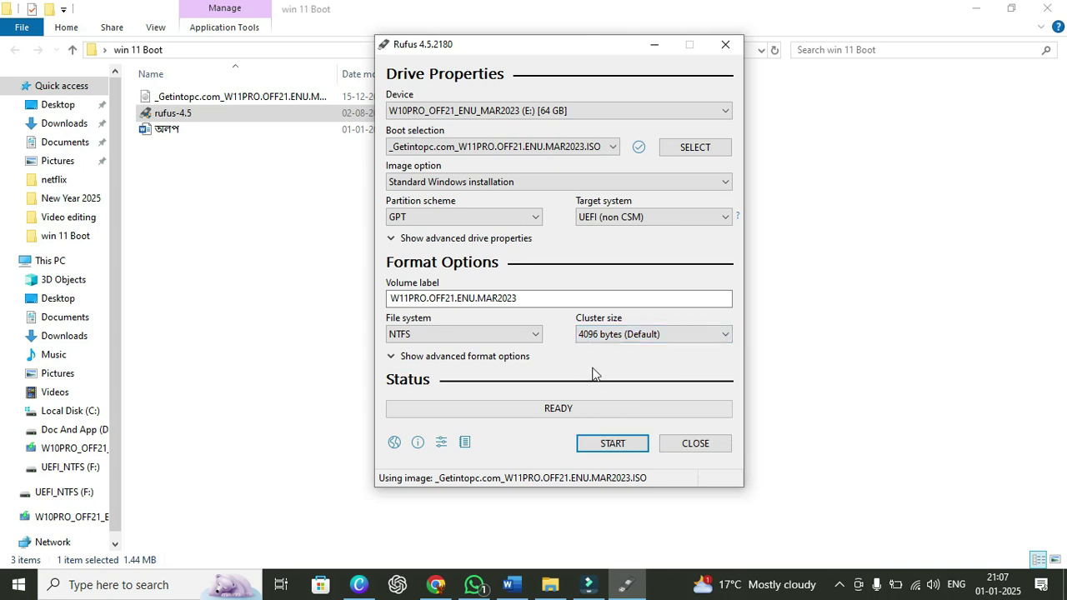
Step: Start creating the drive with the RAM, Secure Boot, TPM 2.0 and online Microsoft account requirements removed, and accept erasing all its data
{"action": "left_click", "coordinate": [609, 444]}
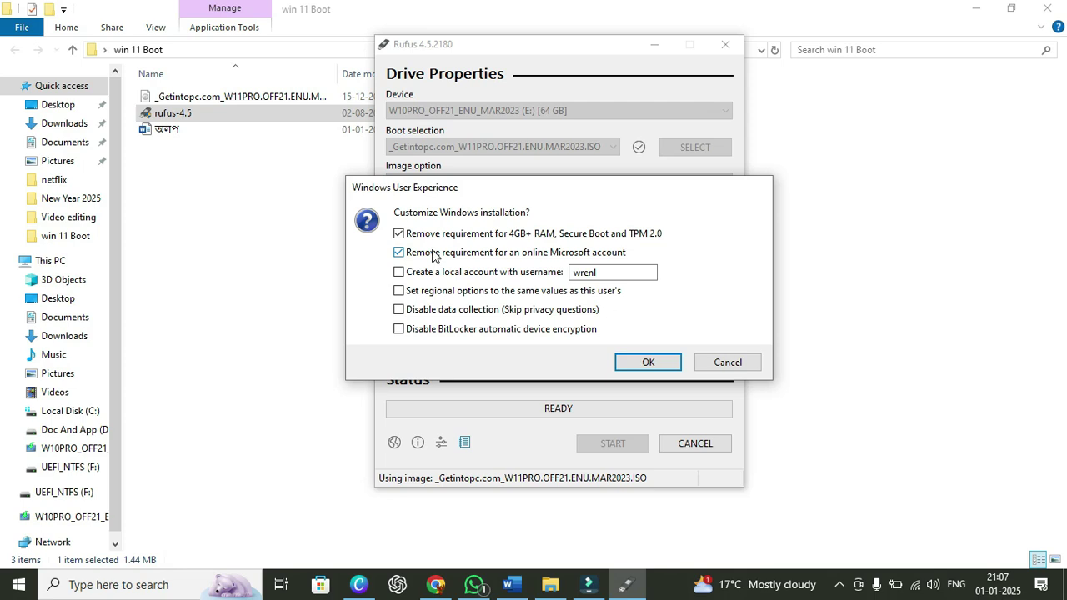
{"action": "left_click", "coordinate": [655, 362]}
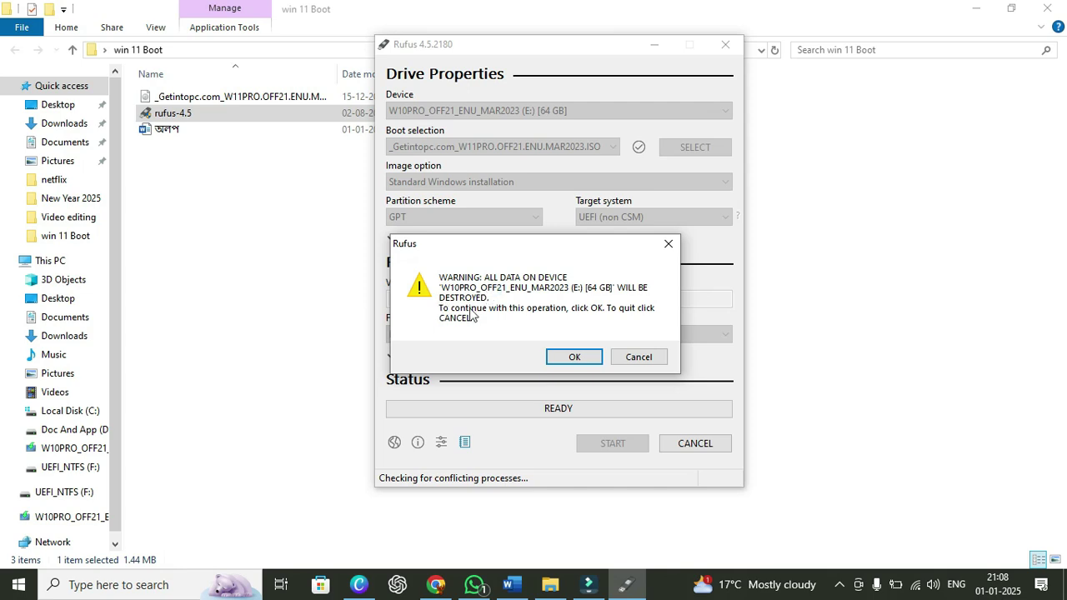
{"action": "left_click", "coordinate": [576, 357]}
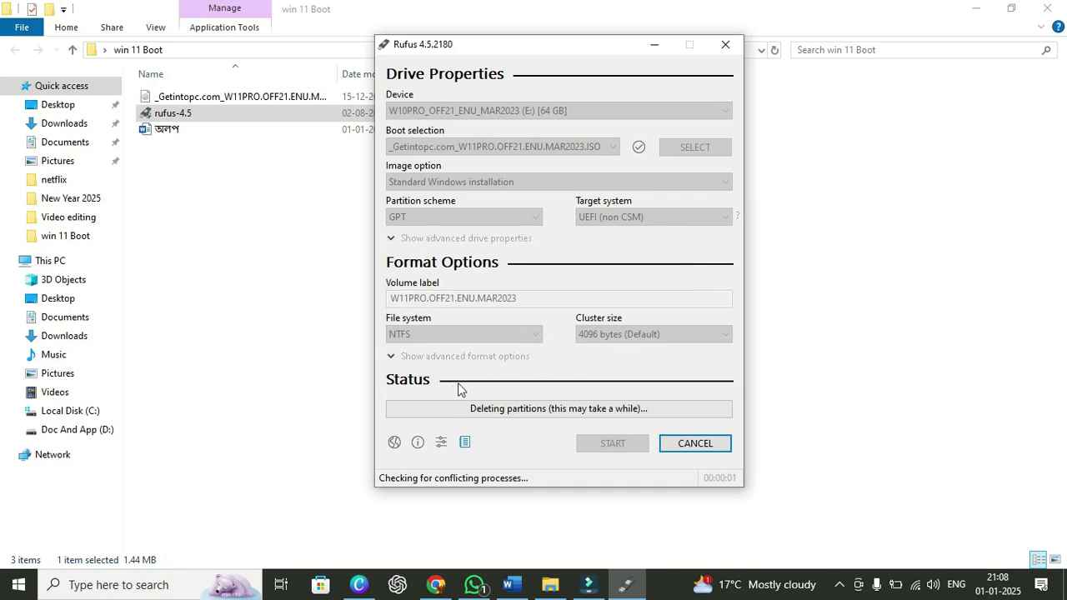